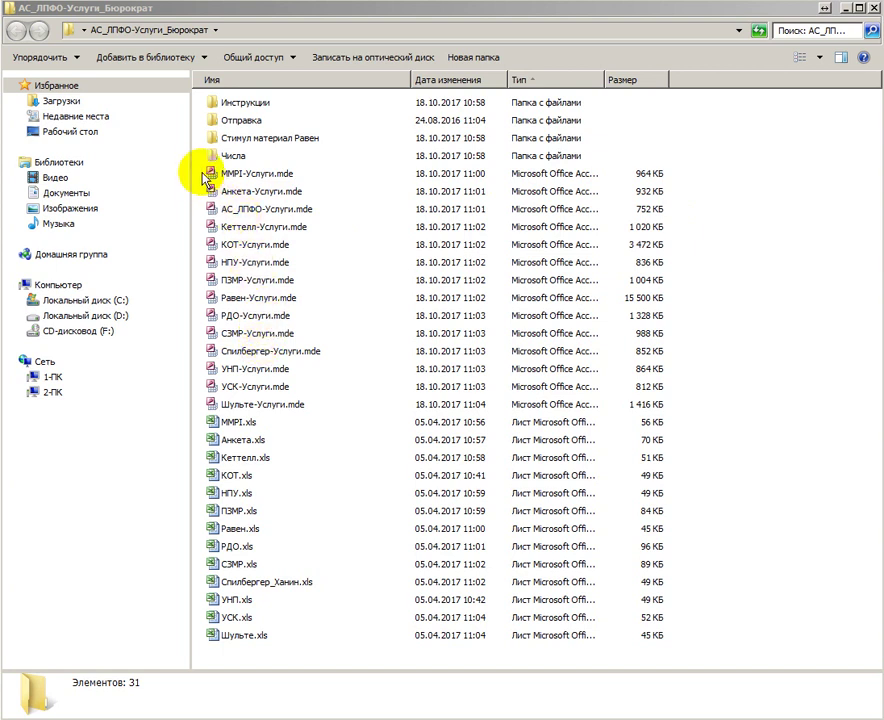
- Examine the .mde test databases and .xls sheets in the АС_ЛПФО-Услуги_Бюрократ folder, from MMPI-Услуги.mde to Шульте-Услуги.mde
{"action": "left_click_drag", "start_coordinate": [203, 178], "coordinate": [340, 401]}
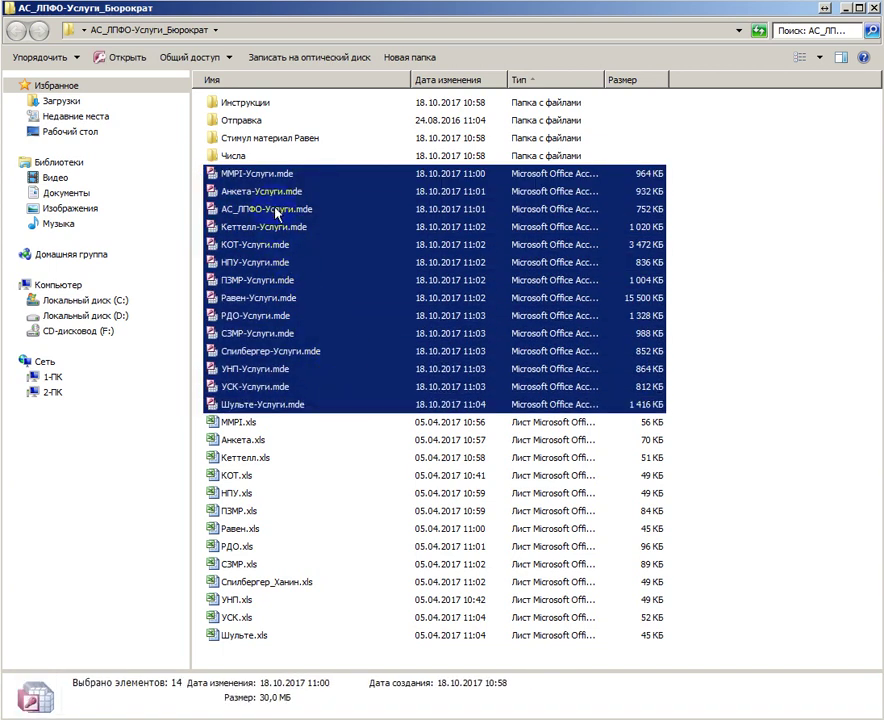
{"action": "left_click_drag", "start_coordinate": [262, 180], "coordinate": [266, 178]}
{"action": "left_click", "coordinate": [250, 426]}
{"action": "left_click", "coordinate": [256, 208]}
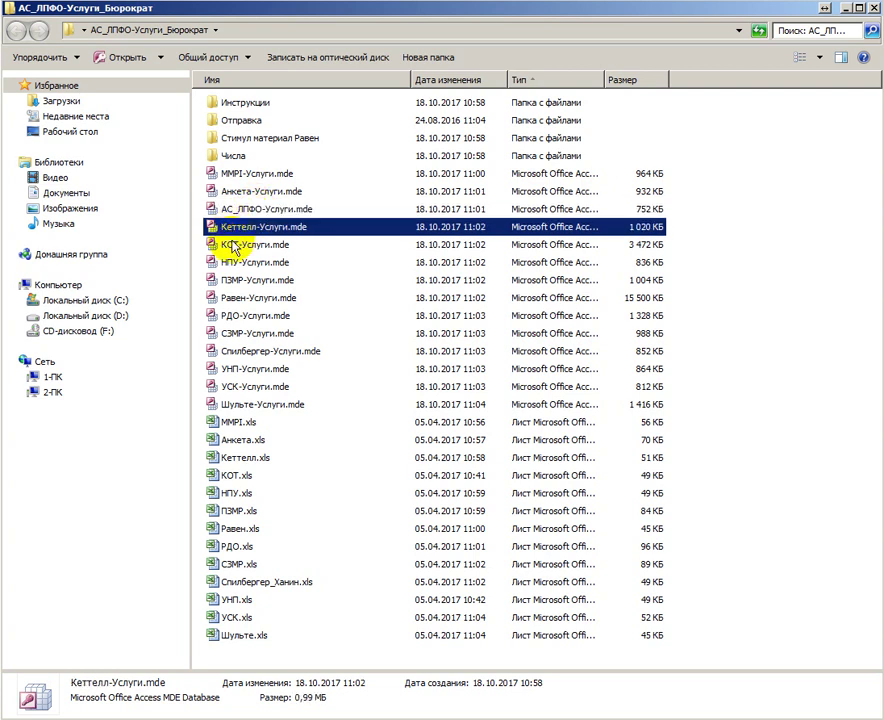
{"action": "left_click", "coordinate": [229, 245]}
{"action": "left_click", "coordinate": [224, 262]}
{"action": "left_click", "coordinate": [230, 281]}
{"action": "left_click", "coordinate": [229, 298]}
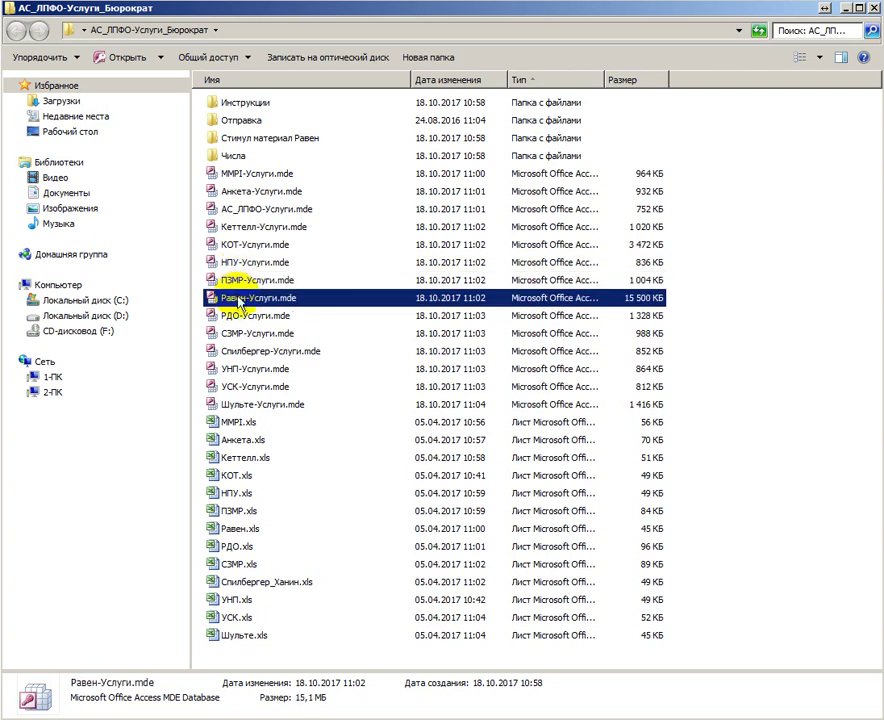
{"action": "left_click", "coordinate": [228, 316]}
{"action": "left_click", "coordinate": [237, 334]}
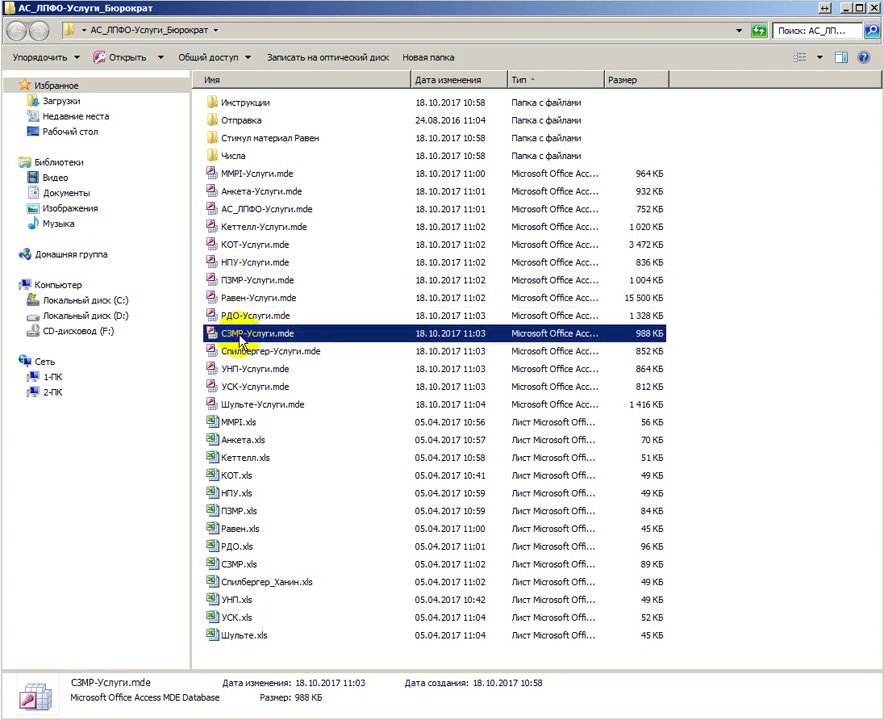
{"action": "left_click", "coordinate": [238, 352]}
{"action": "left_click", "coordinate": [242, 369]}
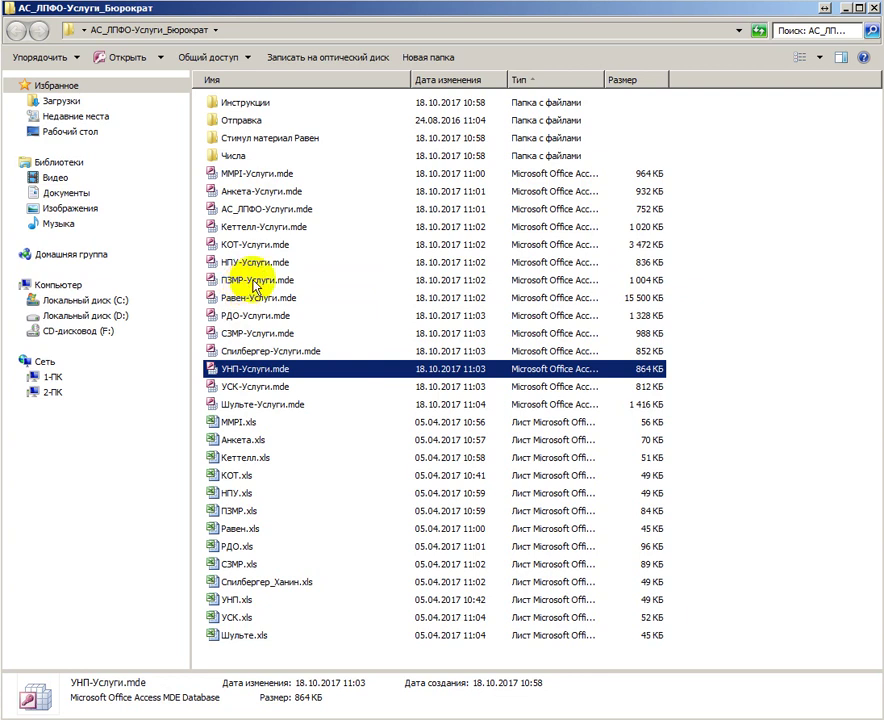
{"action": "left_click", "coordinate": [237, 180]}
{"action": "left_click", "coordinate": [236, 228]}
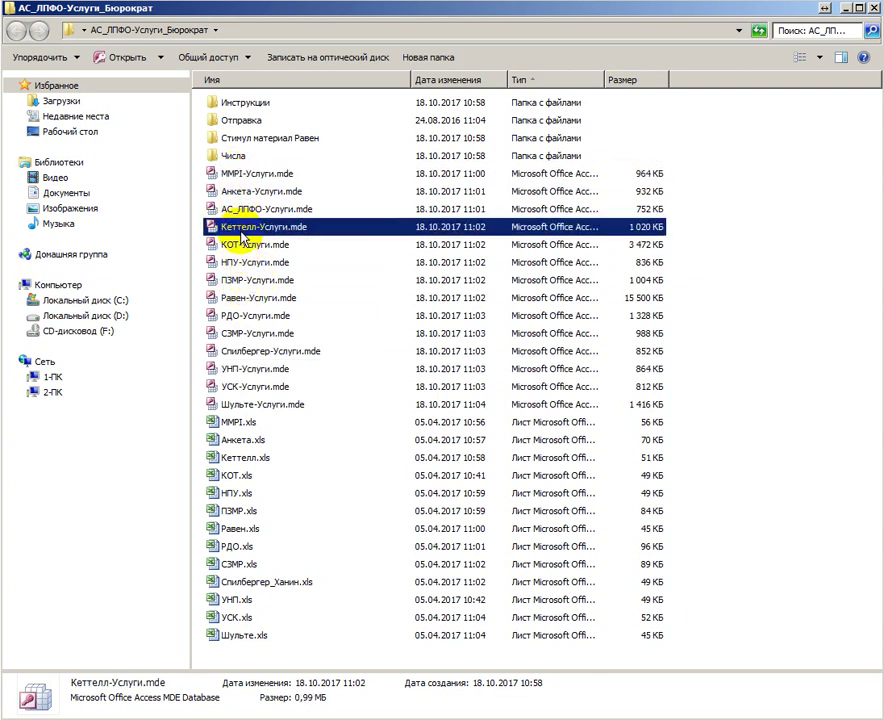
{"action": "left_click", "coordinate": [240, 246]}
{"action": "left_click", "coordinate": [246, 316]}
{"action": "left_click", "coordinate": [248, 334]}
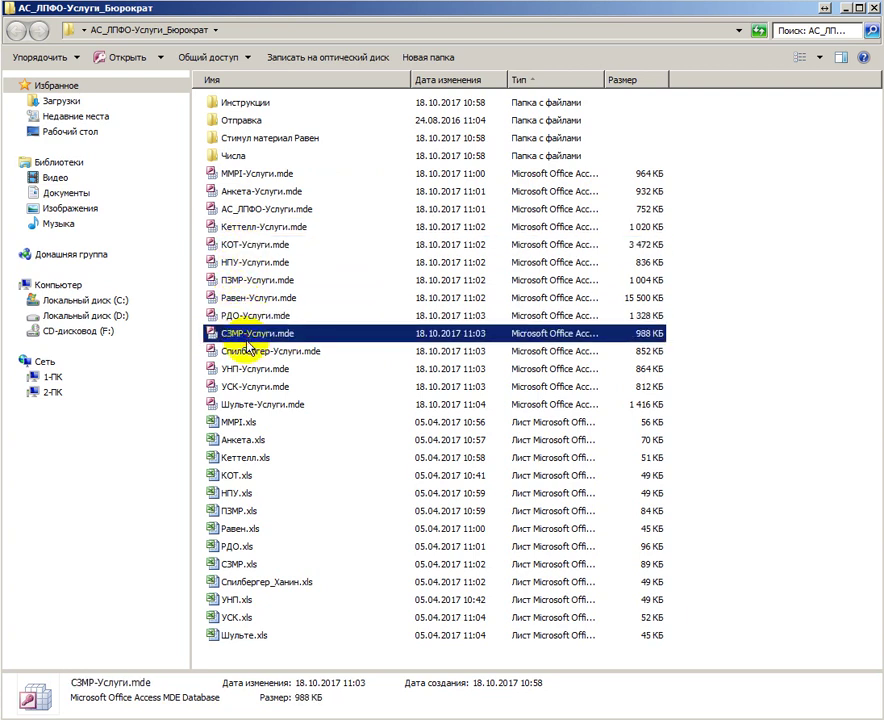
{"action": "left_click", "coordinate": [257, 298]}
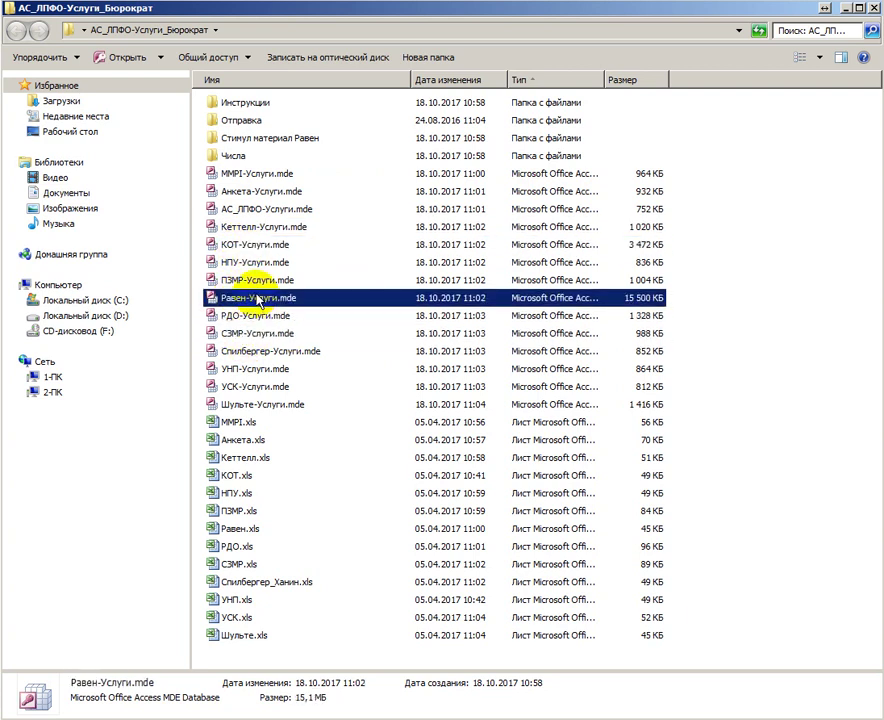
- Open the АС_ЛПФО-Услуги.mde database, review its list of examination programs, and exit the database
{"action": "left_click", "coordinate": [252, 211]}
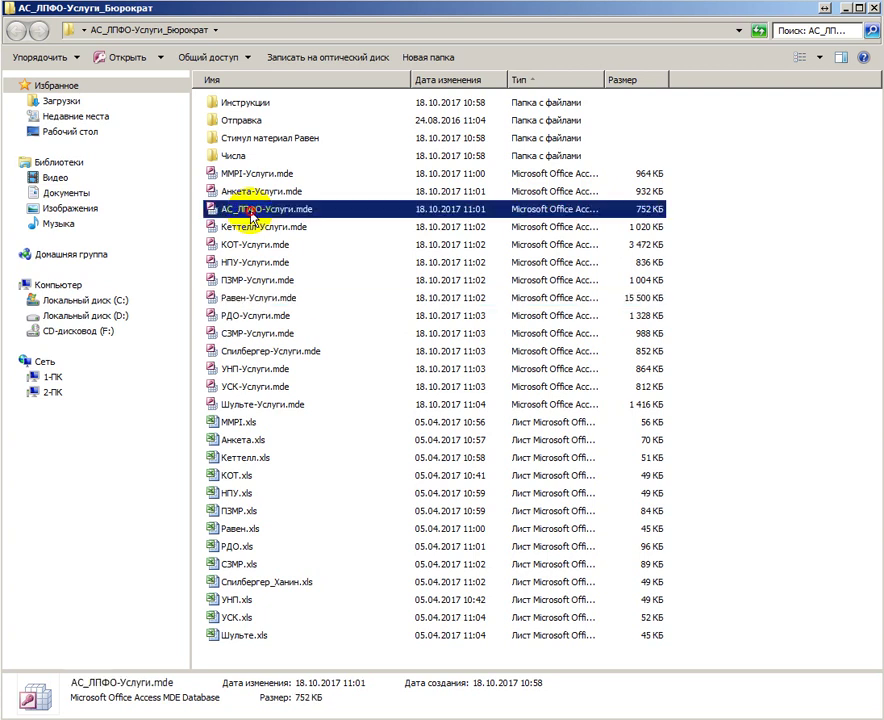
{"action": "double_click", "coordinate": [256, 212]}
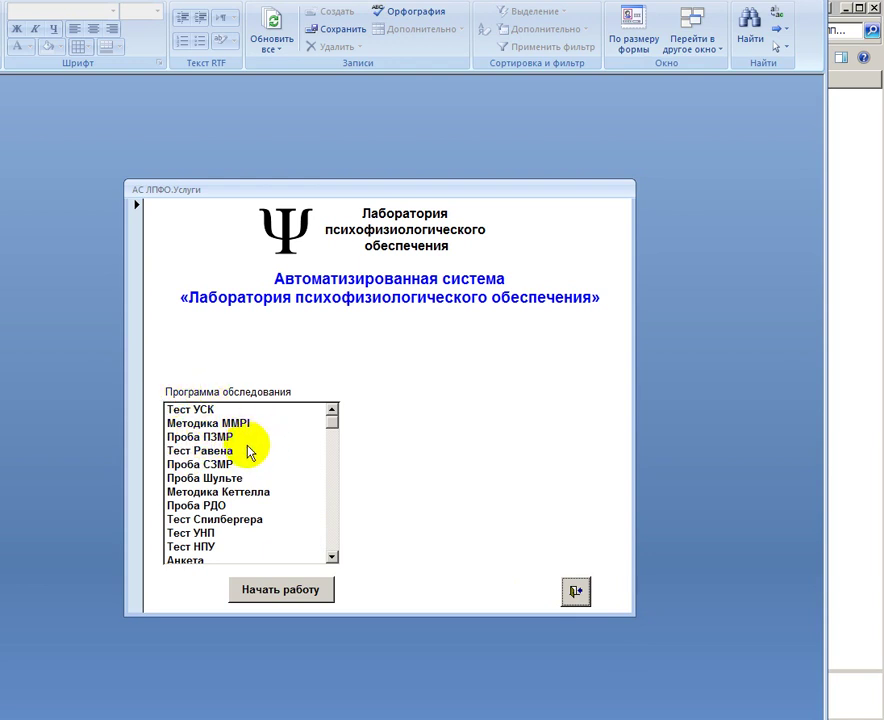
{"action": "left_click", "coordinate": [576, 591]}
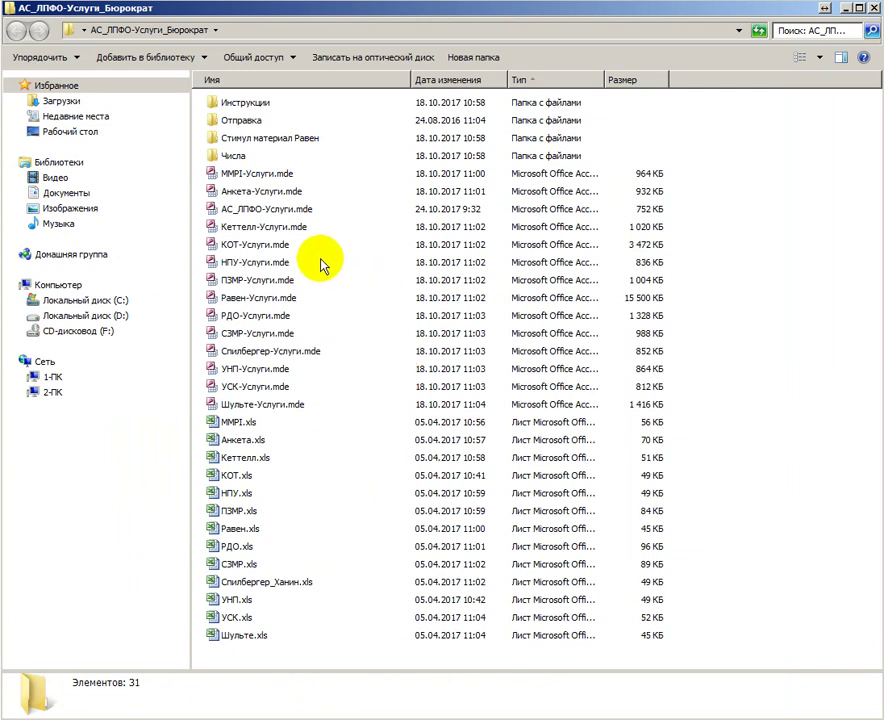
- Create a new Microsoft Office Word document with the default name in the Отправка folder
{"action": "left_click", "coordinate": [246, 122]}
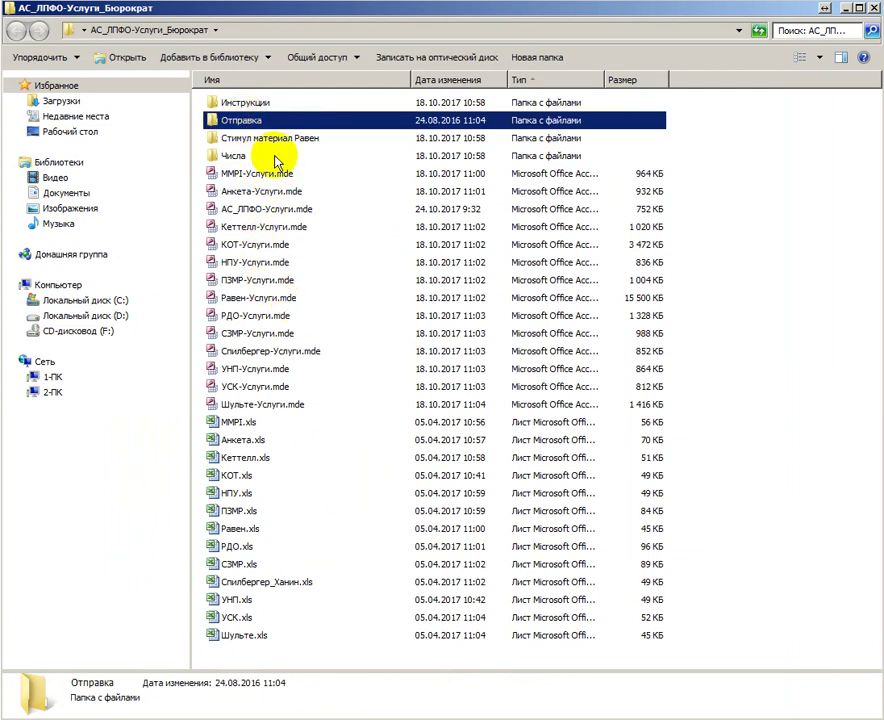
{"action": "double_click", "coordinate": [268, 121]}
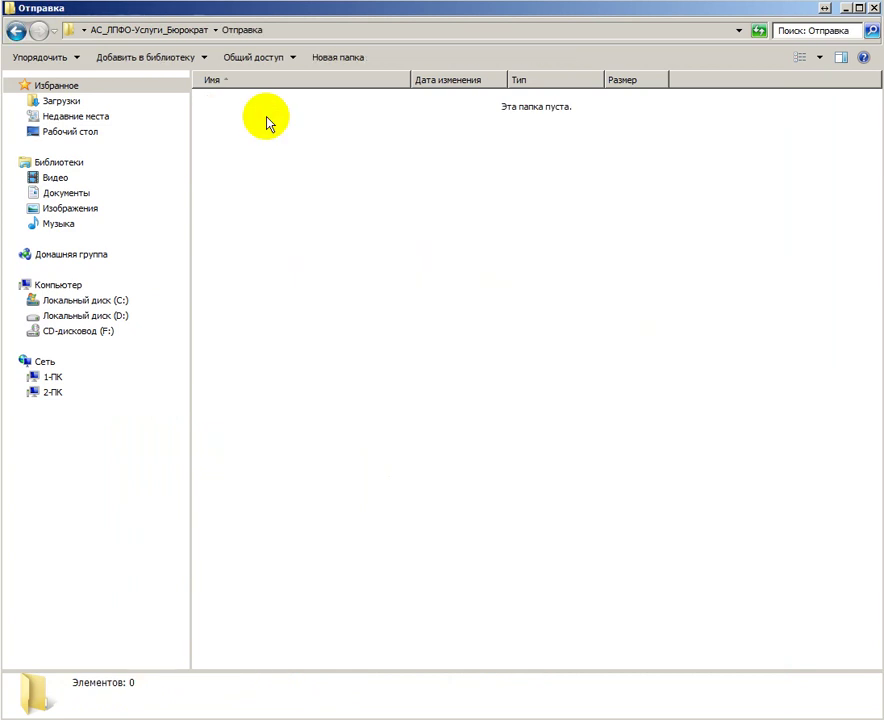
{"action": "right_click", "coordinate": [265, 175]}
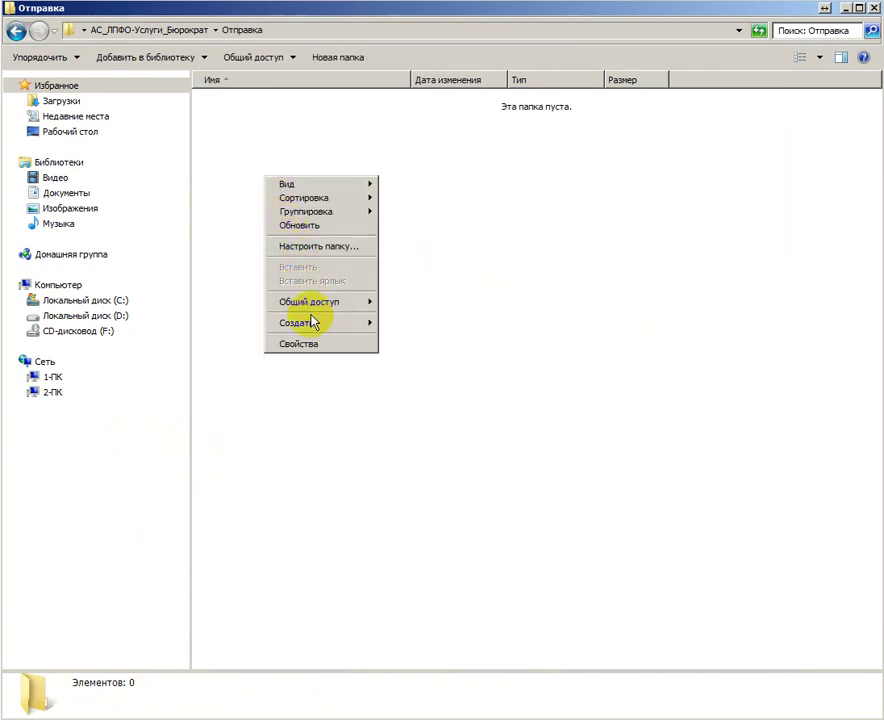
{"action": "mouse_move", "coordinate": [336, 325]}
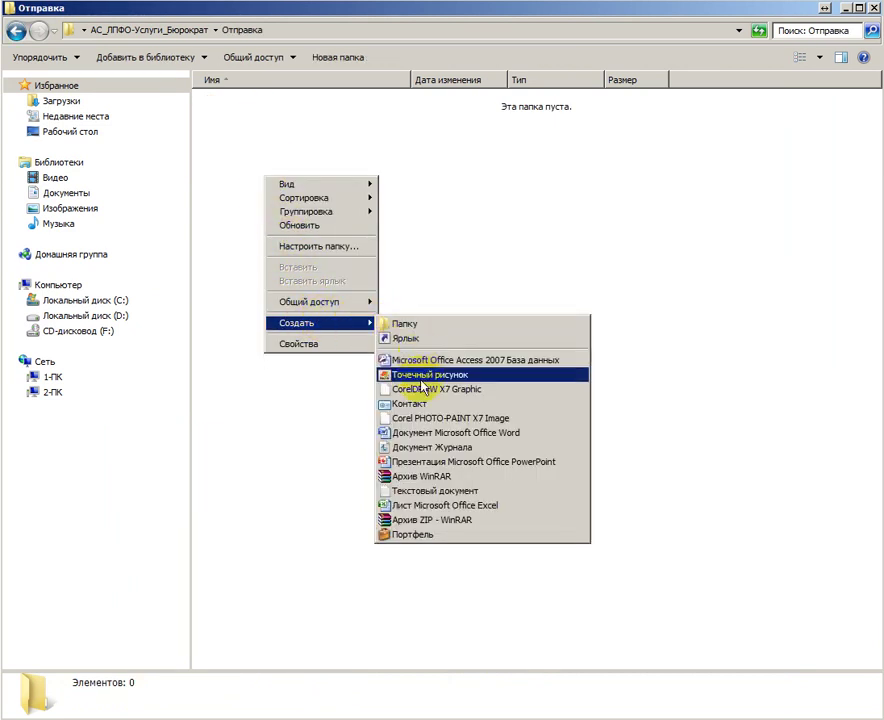
{"action": "left_click", "coordinate": [422, 437]}
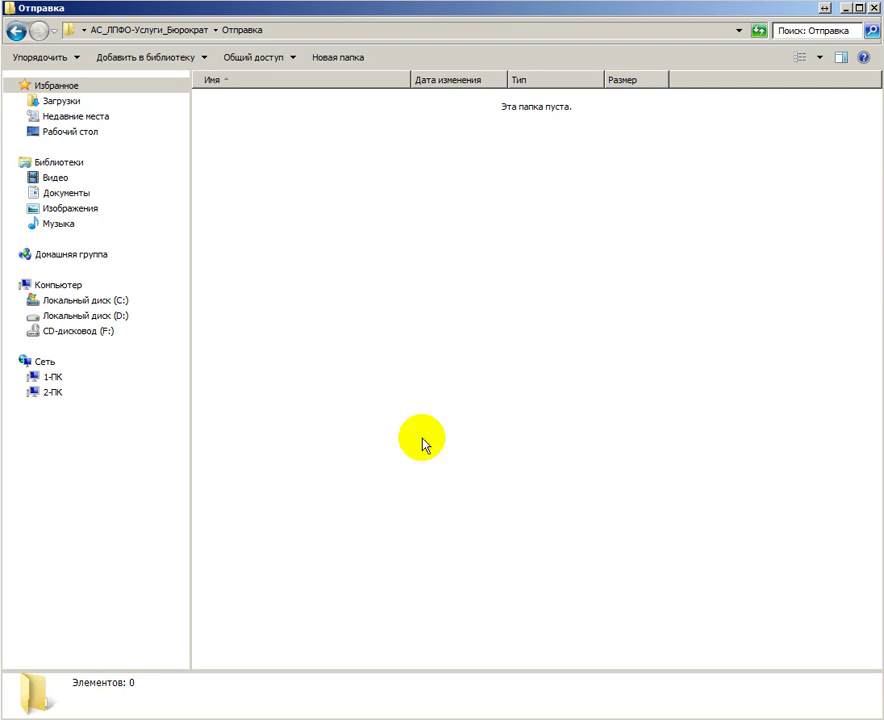
{"action": "left_click", "coordinate": [361, 276]}
{"action": "left_click", "coordinate": [309, 109]}
{"action": "right_click", "coordinate": [309, 109]}
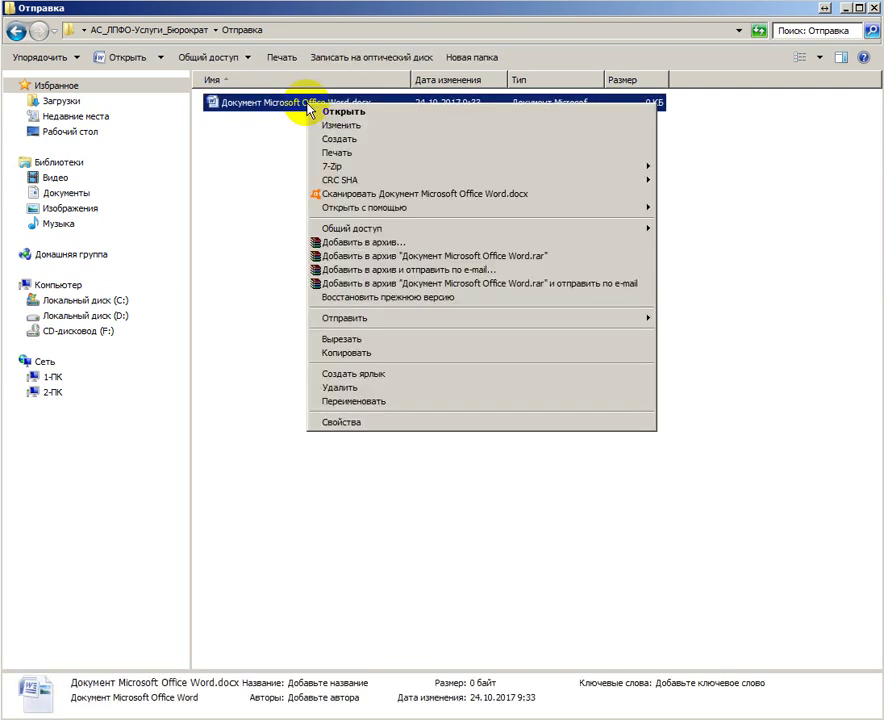
{"action": "left_click", "coordinate": [390, 403]}
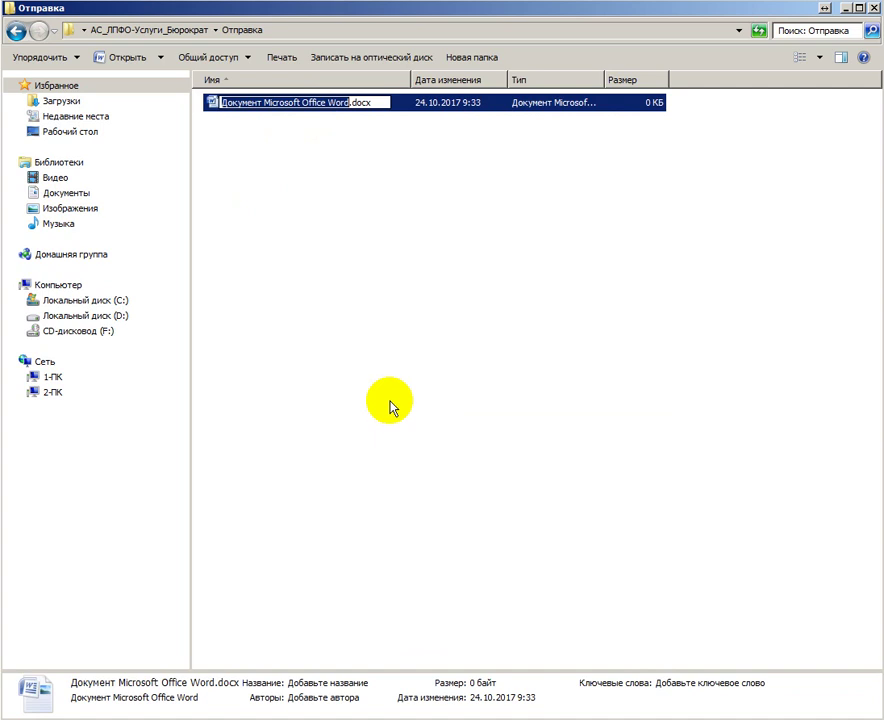
{"action": "left_click", "coordinate": [322, 166]}
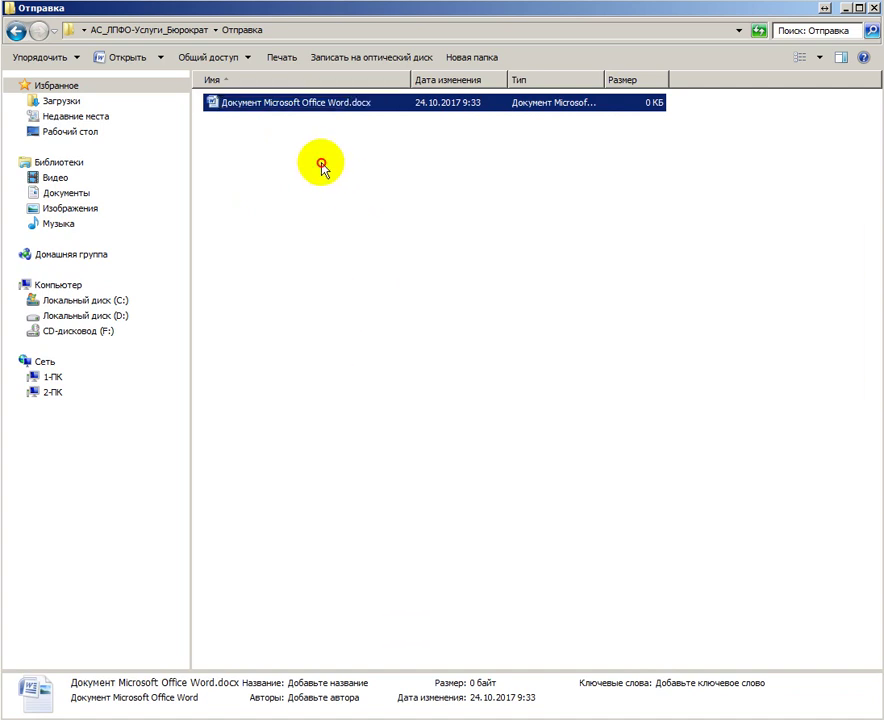
- Pack the Word document into a RAR archive of the same name using the Максимальный compression method
{"action": "right_click", "coordinate": [303, 110]}
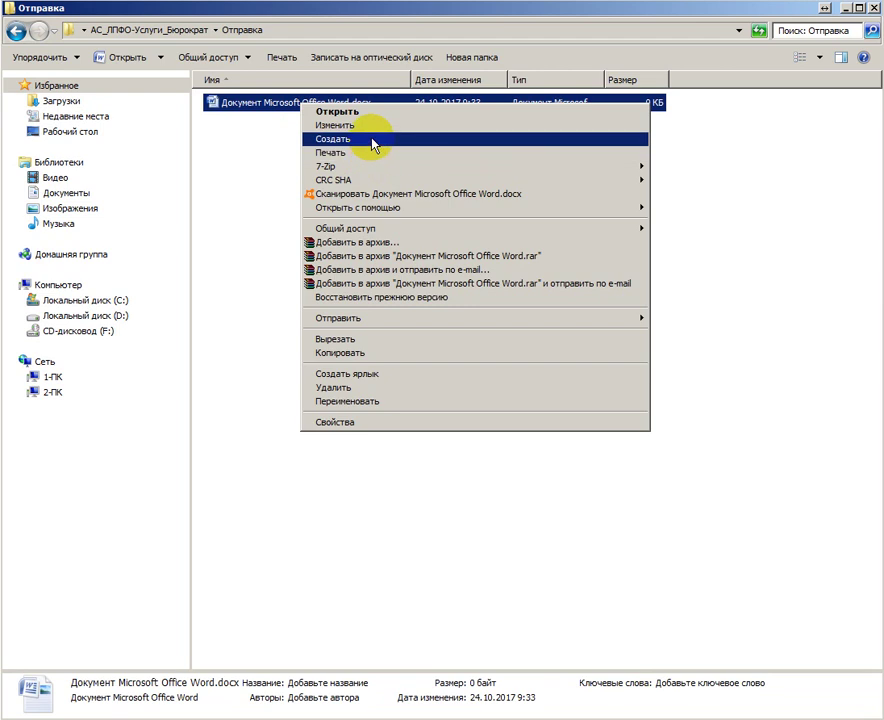
{"action": "left_click", "coordinate": [370, 242]}
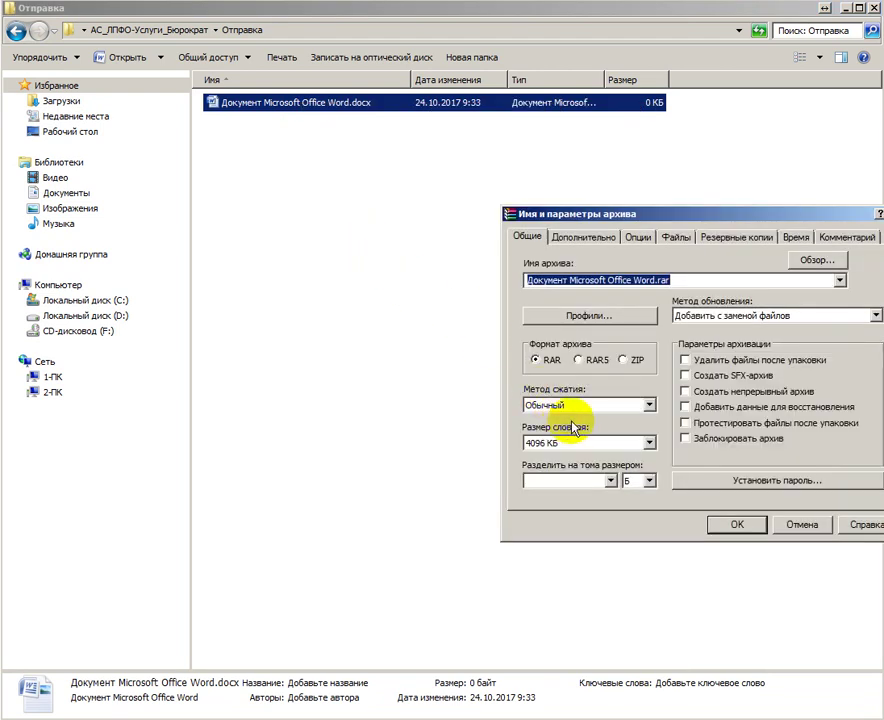
{"action": "left_click", "coordinate": [595, 405]}
{"action": "left_click", "coordinate": [588, 481]}
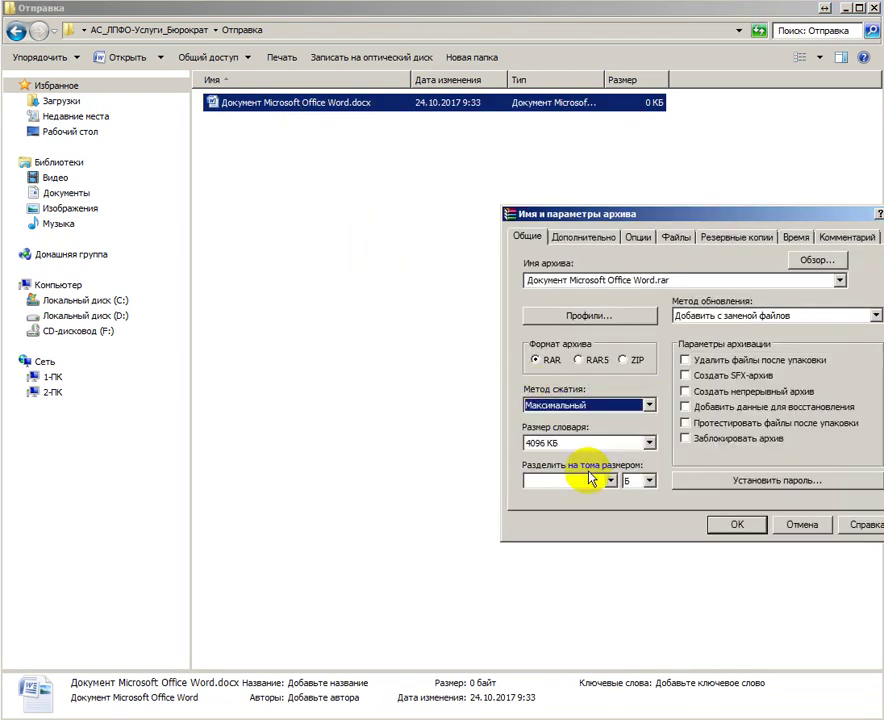
{"action": "left_click", "coordinate": [722, 525]}
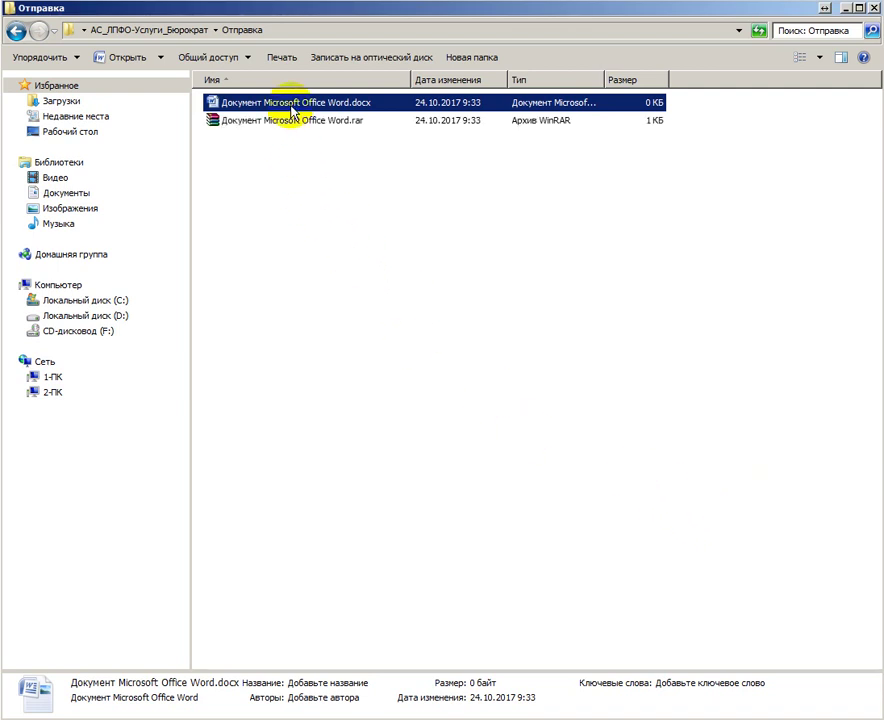
{"action": "right_click", "coordinate": [291, 112]}
{"action": "left_click", "coordinate": [361, 408]}
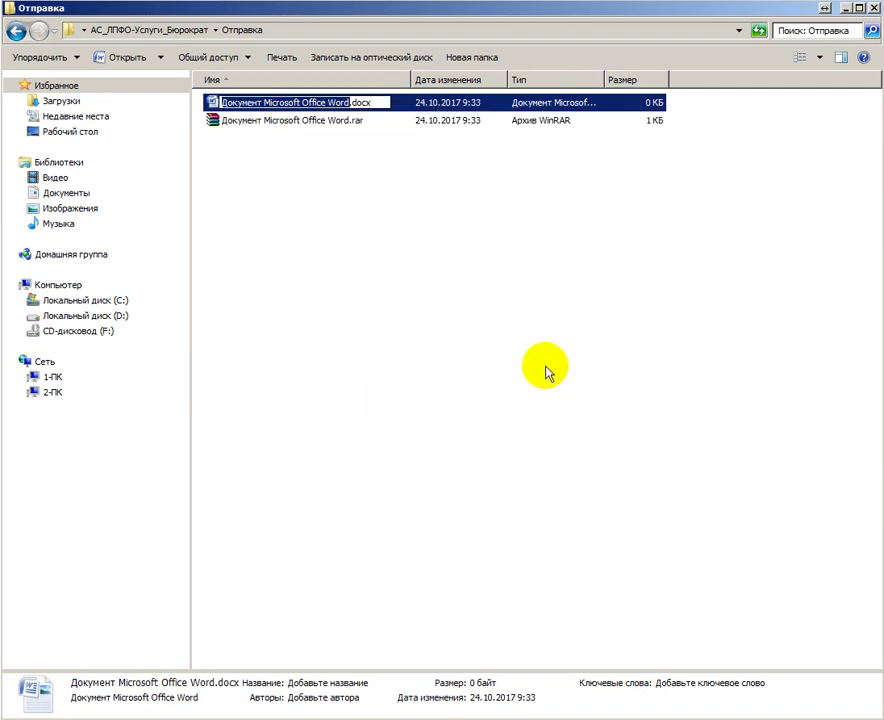
{"action": "left_click", "coordinate": [336, 154]}
- Delete the original Документ Microsoft Office Word.docx file, keeping the archive
{"action": "right_click", "coordinate": [325, 104]}
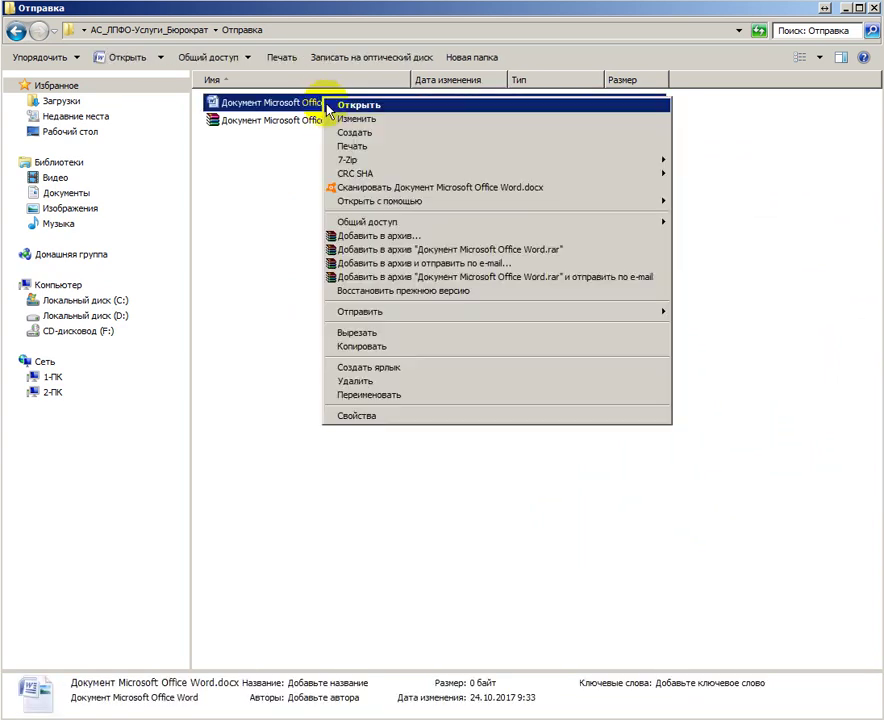
{"action": "left_click", "coordinate": [400, 383]}
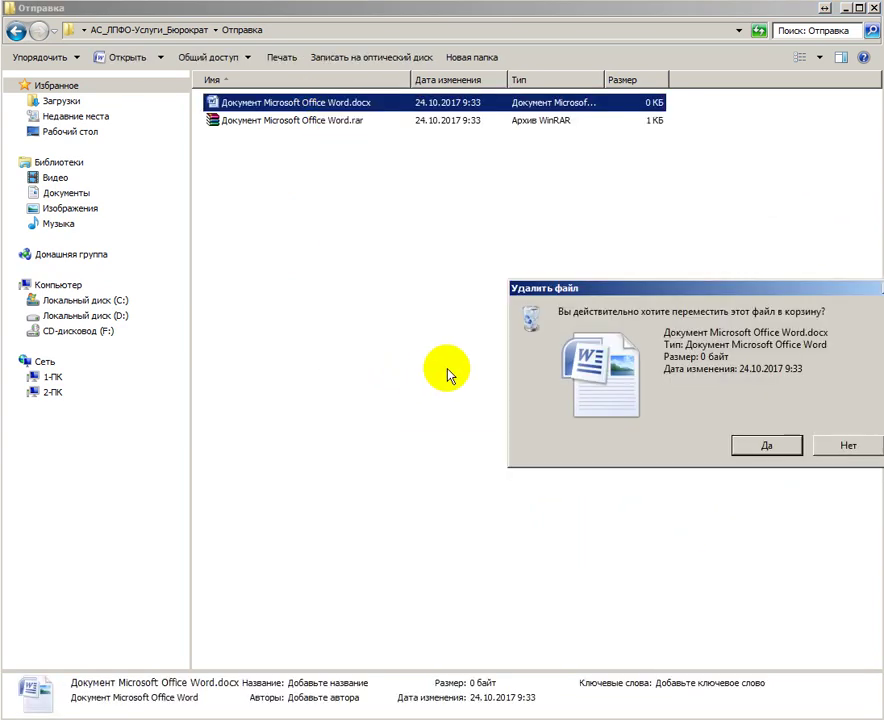
{"action": "left_click", "coordinate": [737, 444]}
- Change the archive's file extension to .bvn and accept the extension change
{"action": "right_click", "coordinate": [300, 108]}
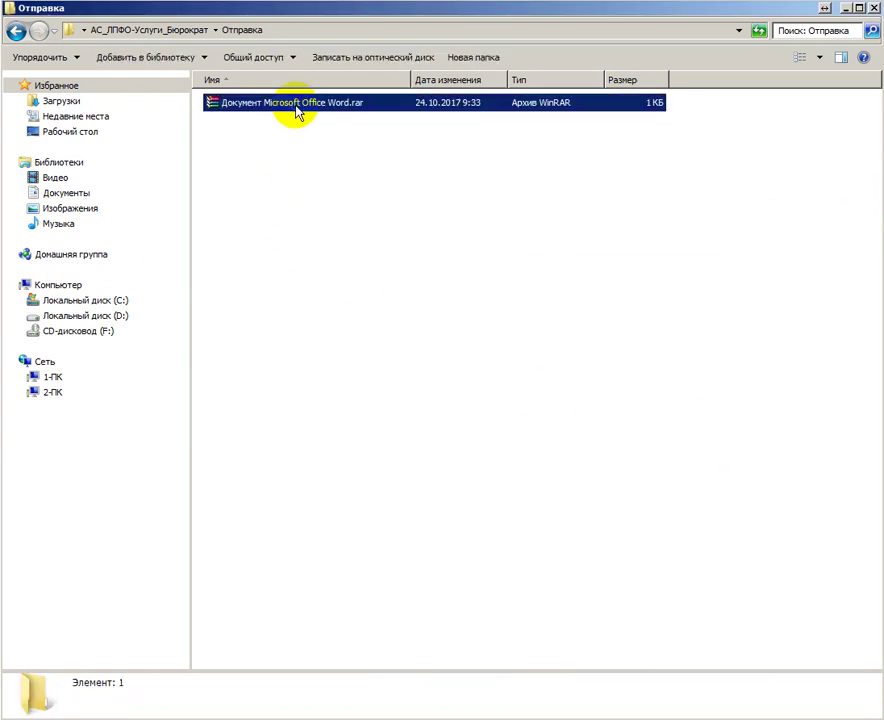
{"action": "left_click", "coordinate": [366, 349]}
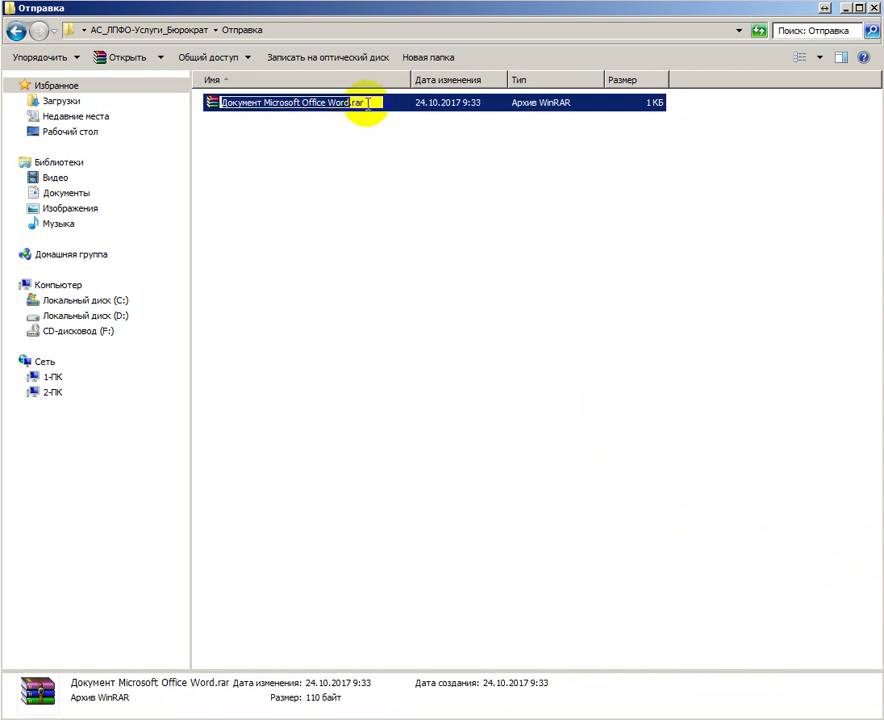
{"action": "left_click", "coordinate": [368, 103]}
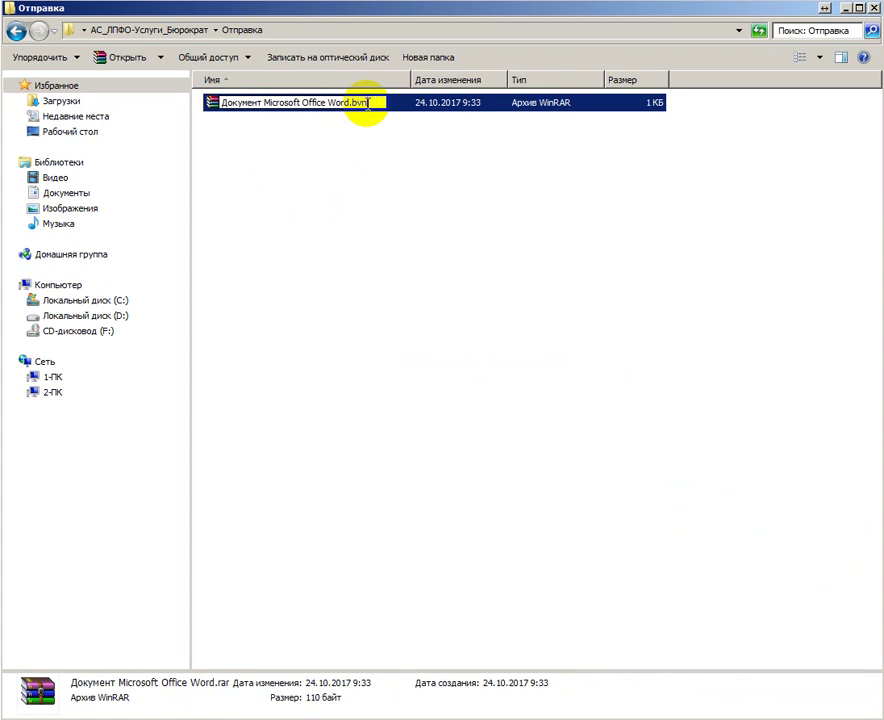
{"action": "type", "text": "bvn"}
{"action": "left_click", "coordinate": [318, 190]}
{"action": "left_click", "coordinate": [757, 448]}
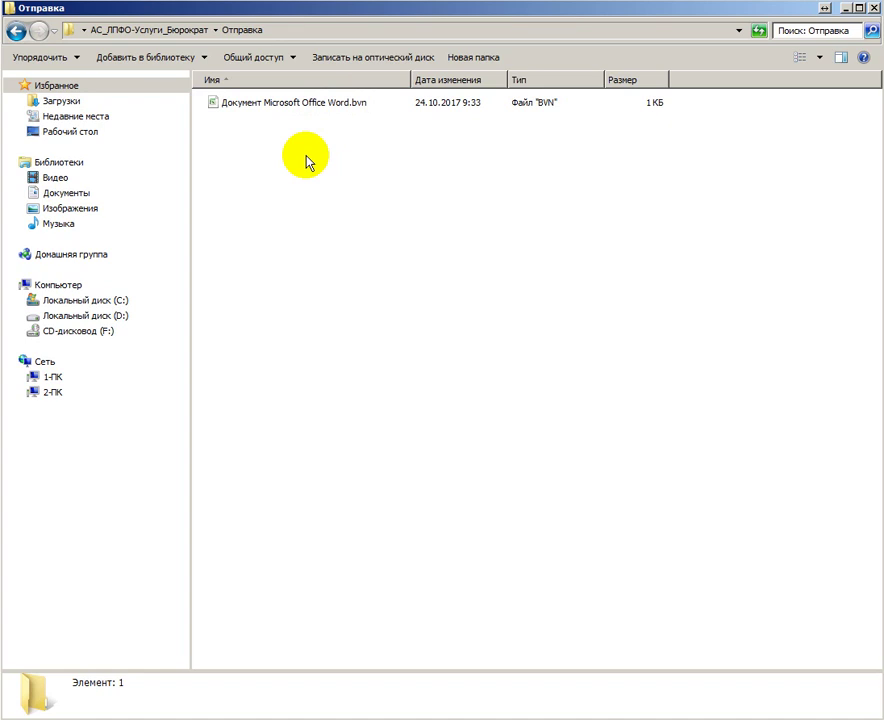
- Restore the .bvn file's extension to .rar and accept the extension change
{"action": "left_click", "coordinate": [310, 106]}
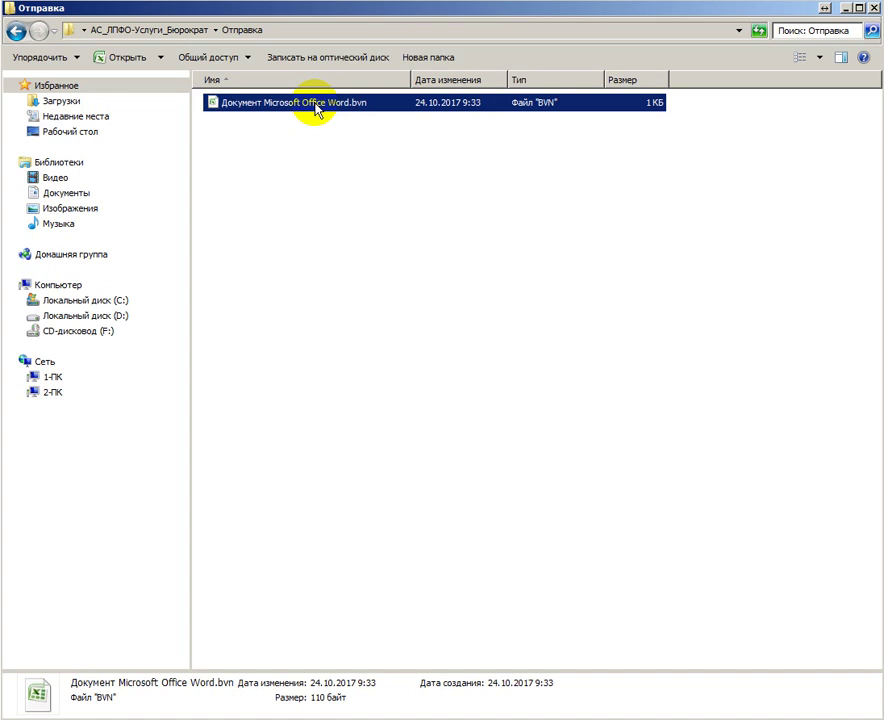
{"action": "right_click", "coordinate": [316, 110]}
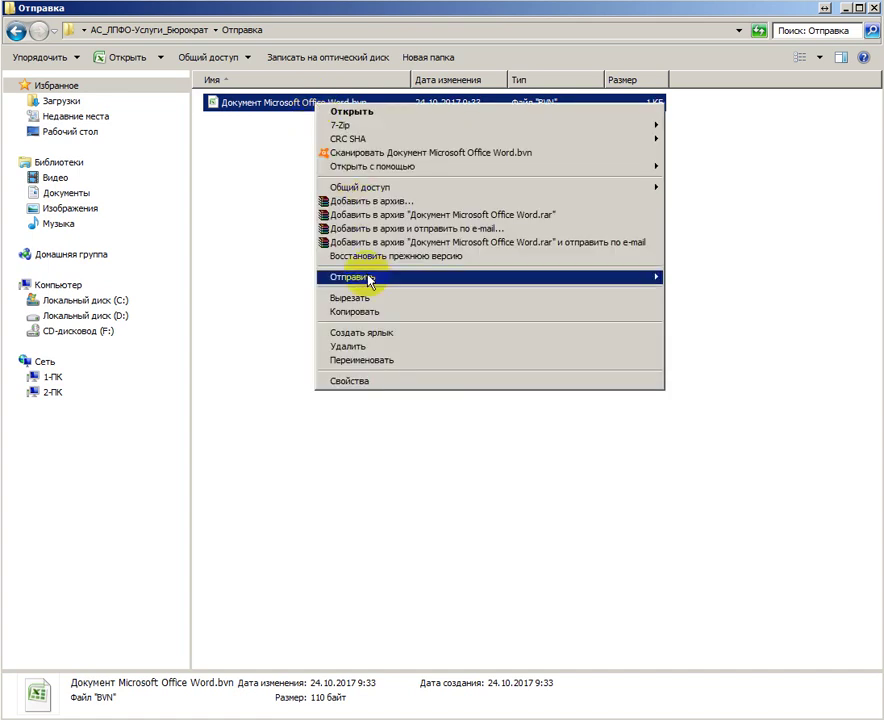
{"action": "left_click", "coordinate": [391, 371]}
{"action": "left_click", "coordinate": [369, 101]}
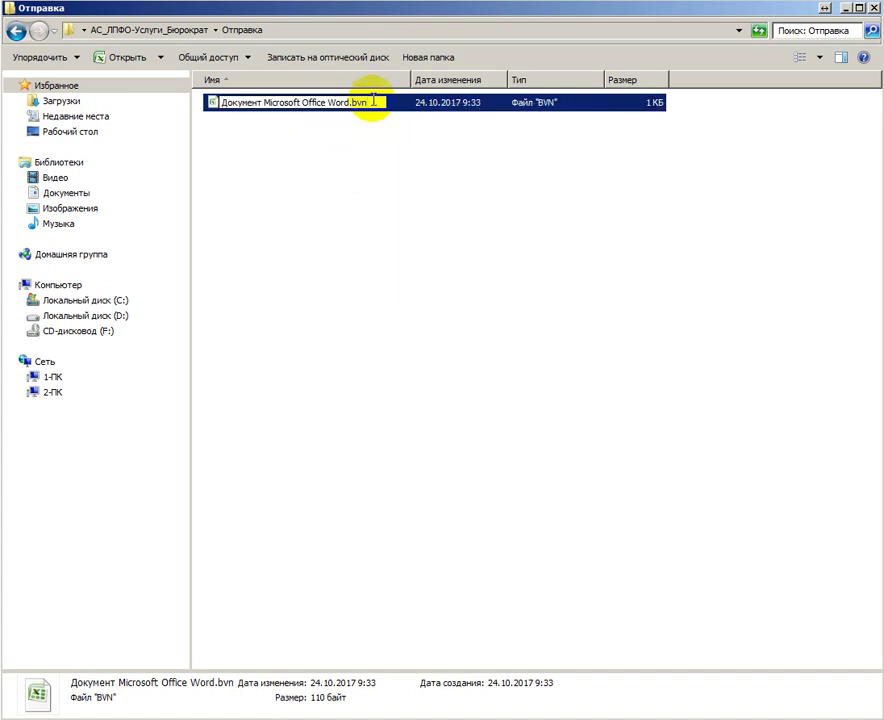
{"action": "key", "text": "BackSpace"}
{"action": "key", "text": "BackSpace"}
{"action": "key", "text": "BackSpace"}
{"action": "type", "text": "rar"}
{"action": "key", "text": "Return"}
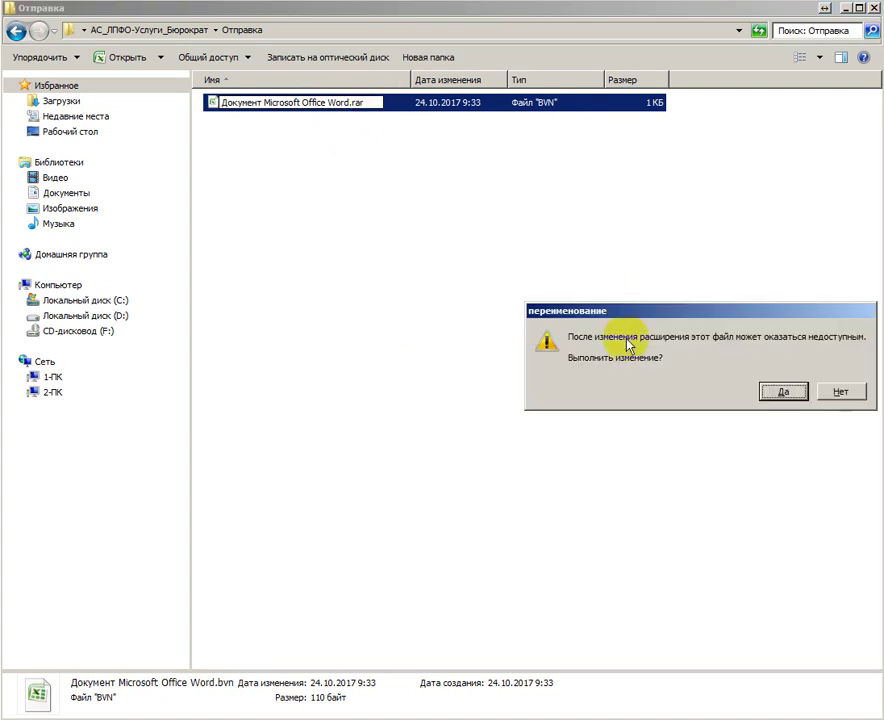
{"action": "left_click", "coordinate": [783, 392]}
{"action": "left_click", "coordinate": [302, 166]}
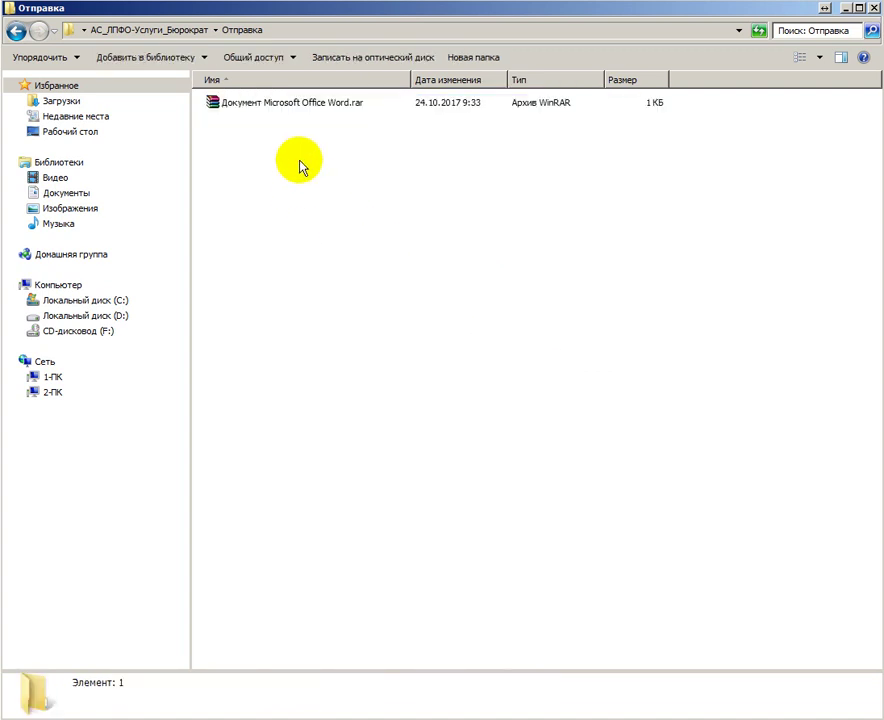
- Change the extension of the Документ Microsoft Office Word archive to .bvn and accept the extension change
{"action": "left_click", "coordinate": [321, 105]}
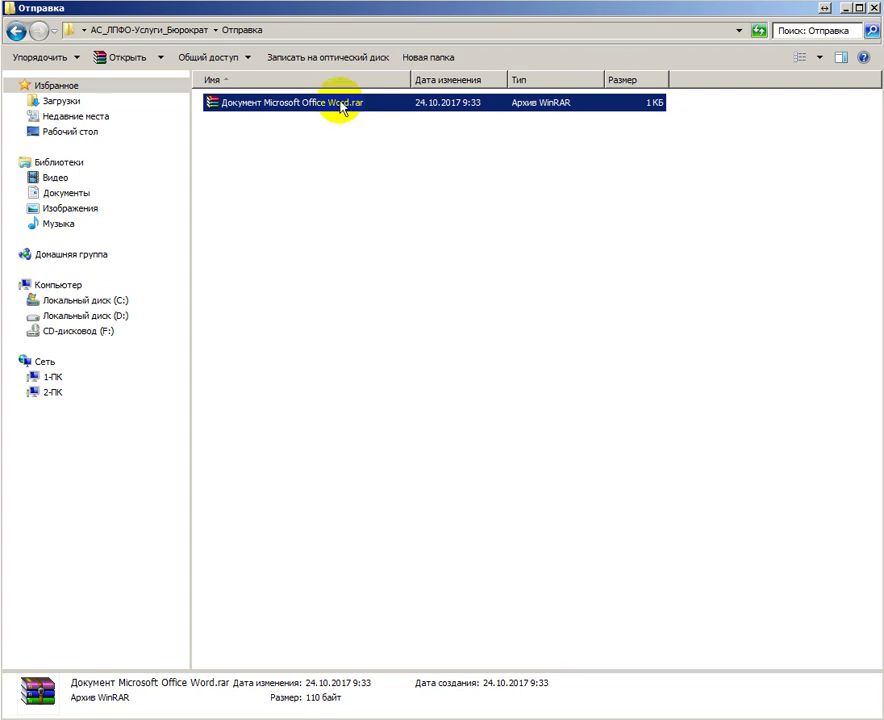
{"action": "right_click", "coordinate": [339, 106]}
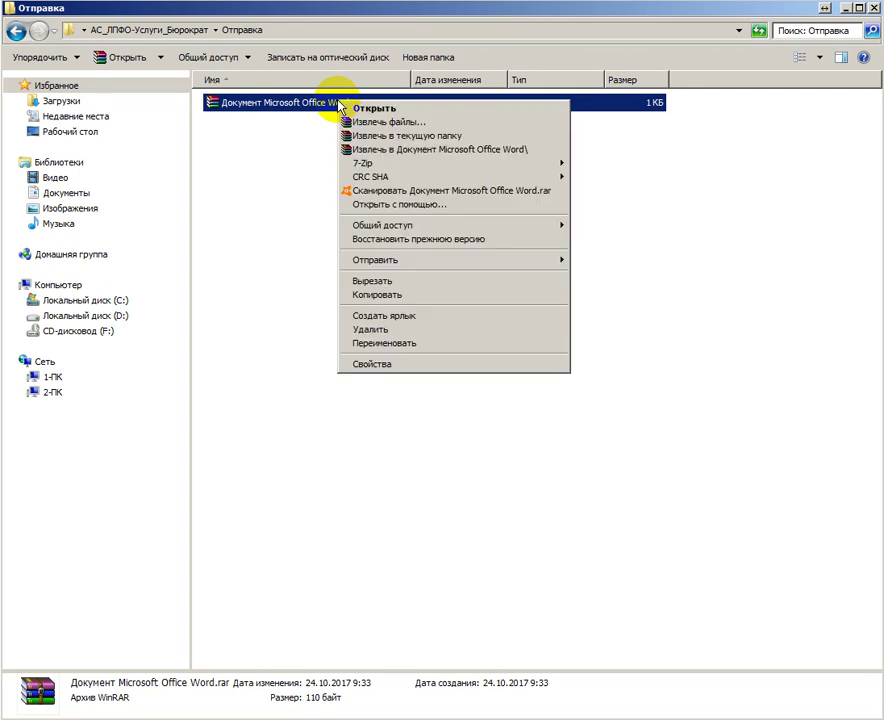
{"action": "left_click", "coordinate": [385, 342]}
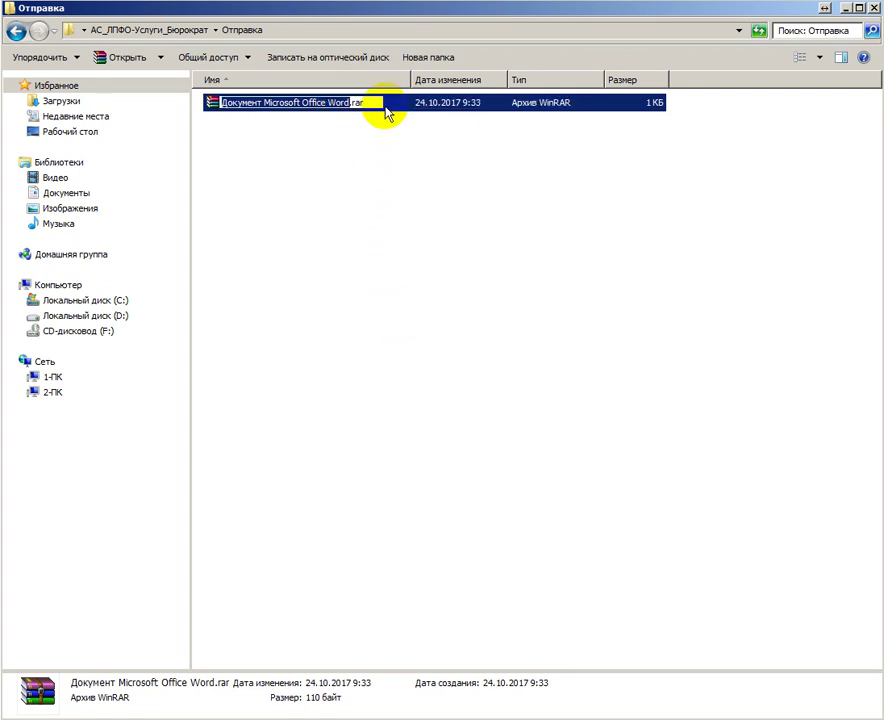
{"action": "left_click", "coordinate": [378, 104]}
{"action": "key", "text": "BackSpace"}
{"action": "key", "text": "BackSpace"}
{"action": "key", "text": "BackSpace"}
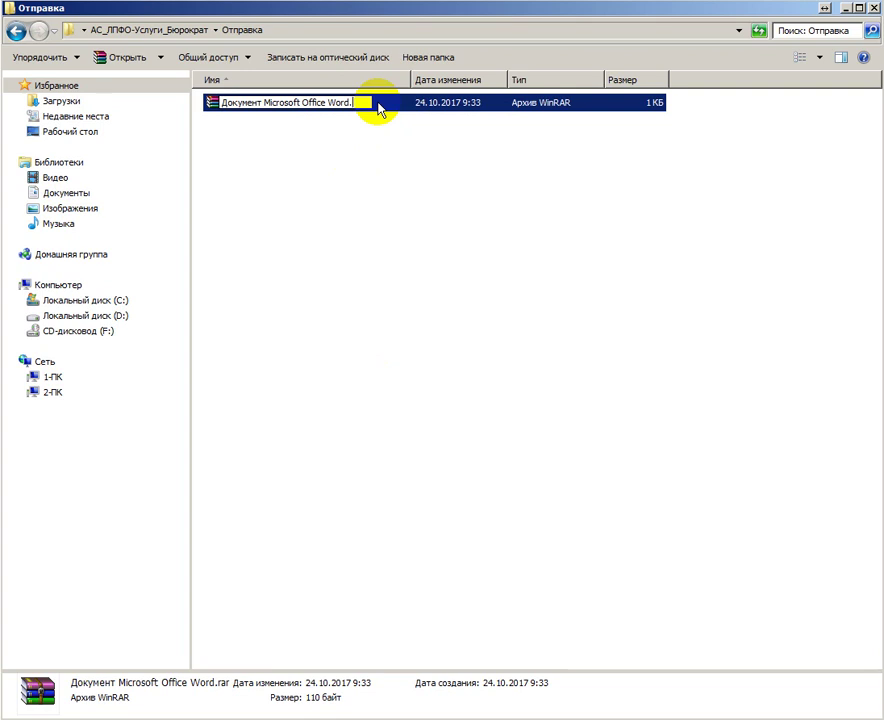
{"action": "type", "text": "by"}
{"action": "type", "text": "n"}
{"action": "left_click", "coordinate": [372, 144]}
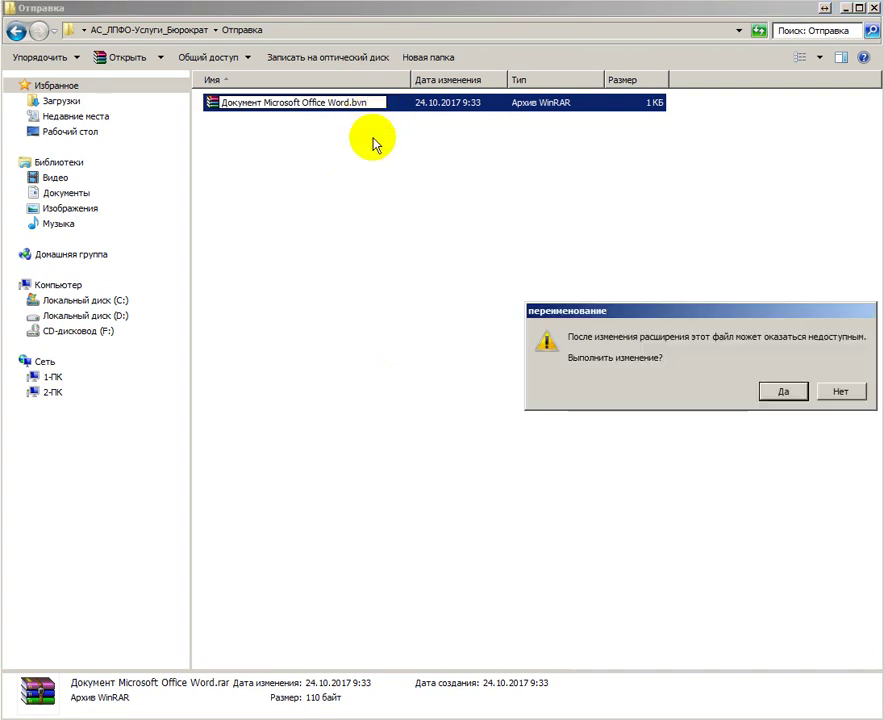
{"action": "left_click", "coordinate": [784, 392]}
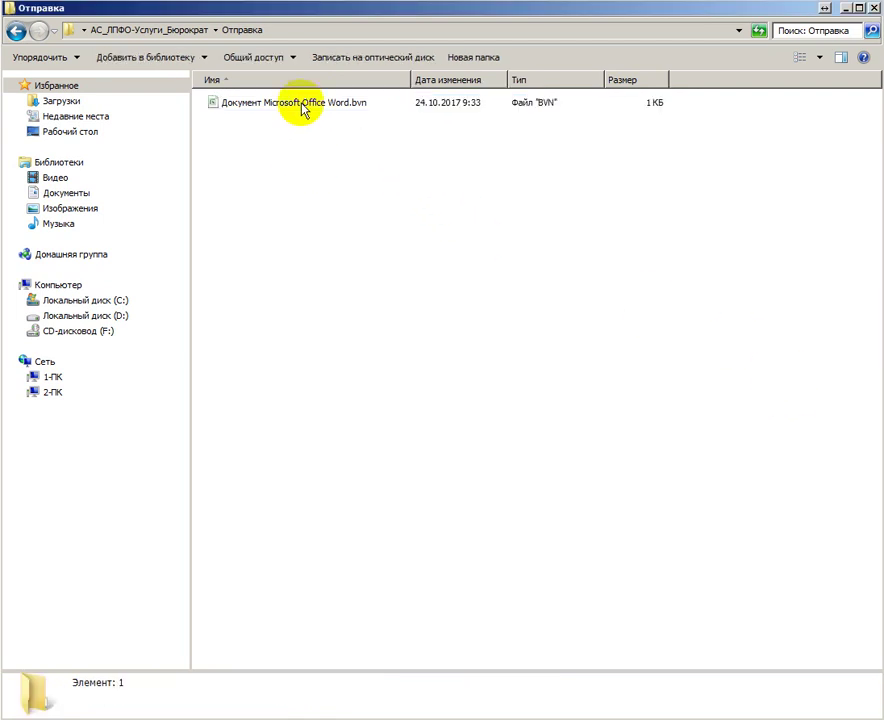
- Examine the .bvn file and its location inside the Отправка folder
{"action": "left_click", "coordinate": [301, 103]}
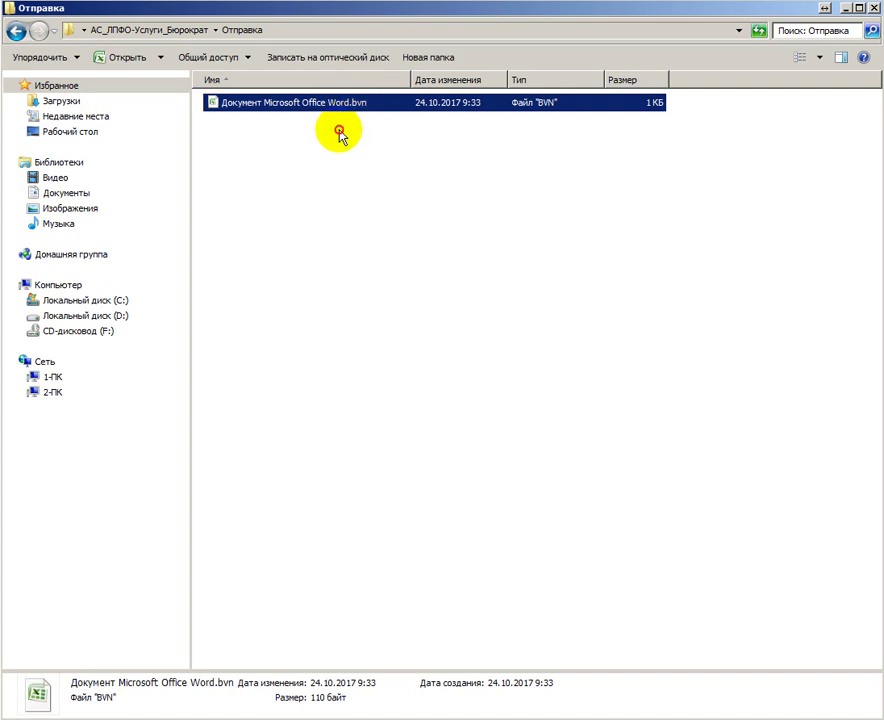
{"action": "left_click", "coordinate": [346, 134]}
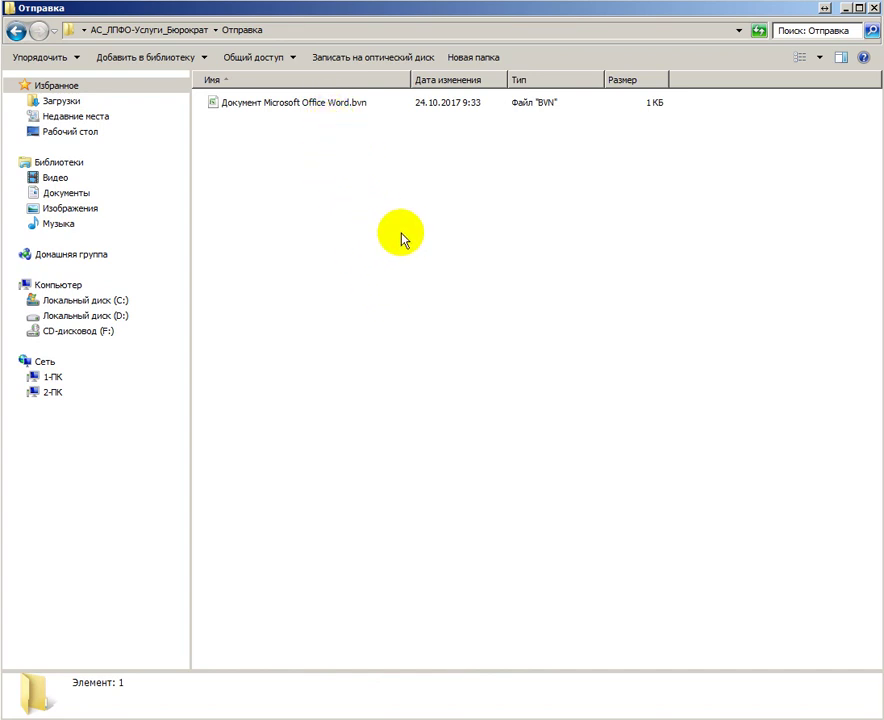
{"action": "left_click", "coordinate": [330, 105]}
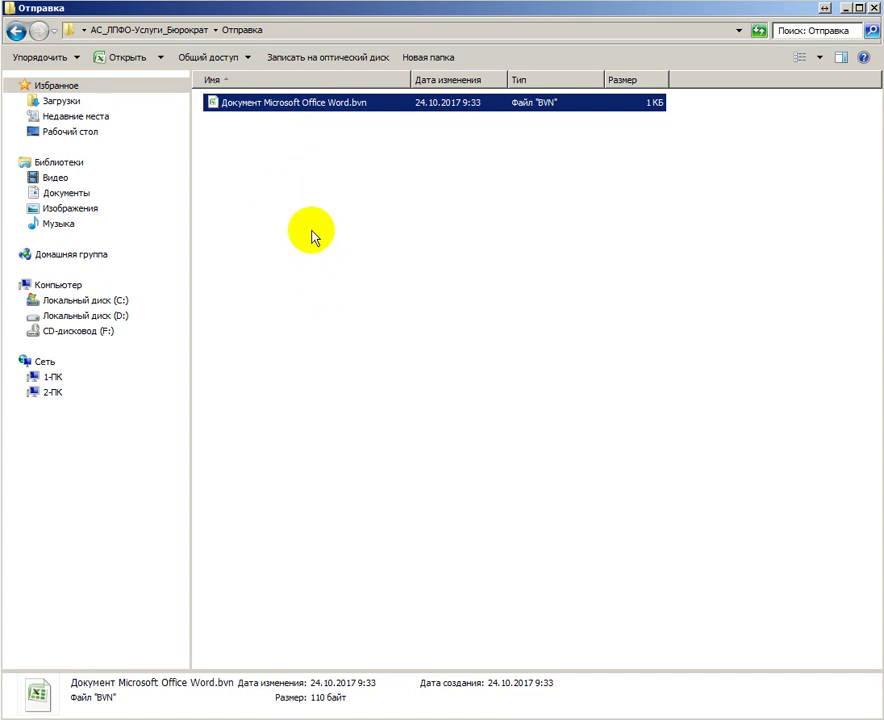
{"action": "left_click", "coordinate": [250, 166]}
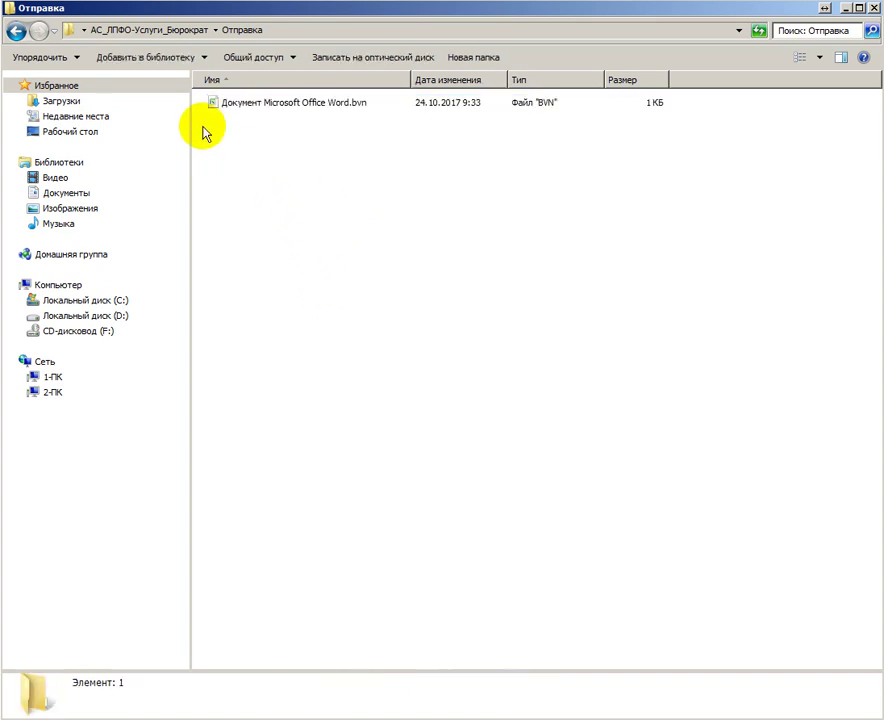
{"action": "left_click", "coordinate": [20, 30]}
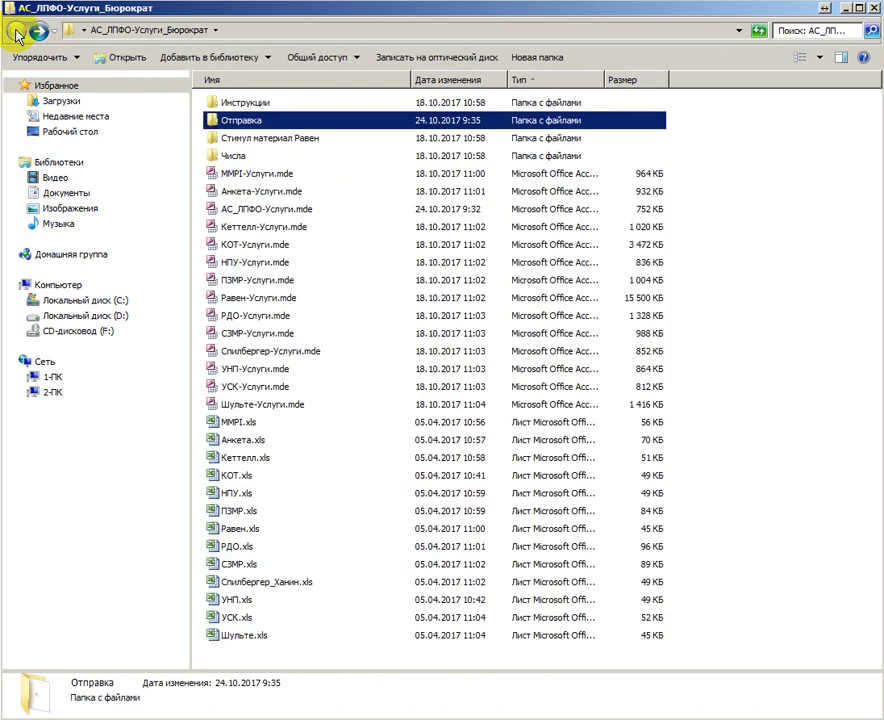
{"action": "double_click", "coordinate": [254, 126]}
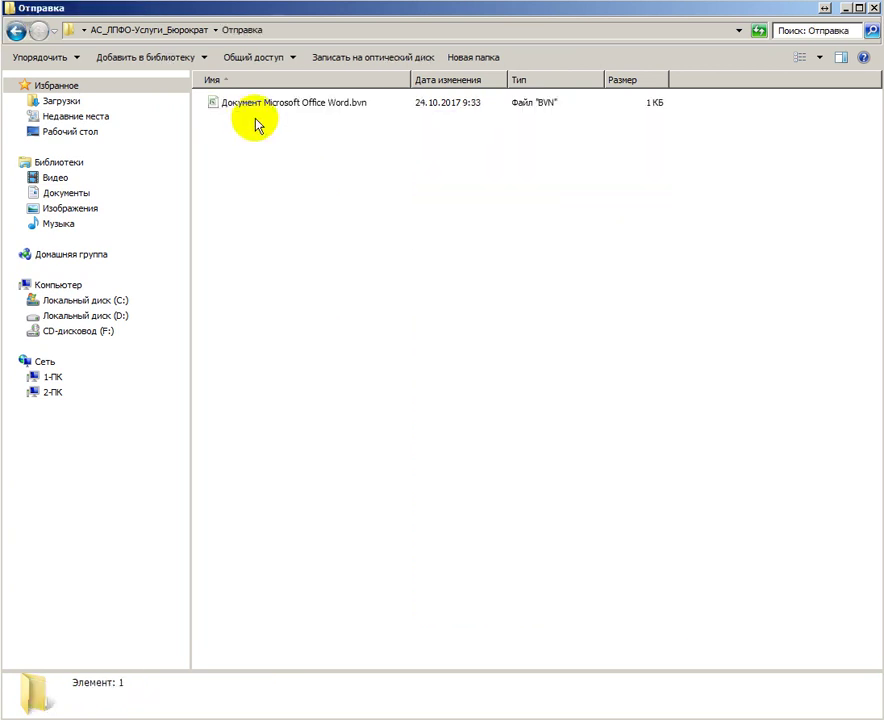
{"action": "left_click", "coordinate": [361, 104]}
- Pack the whole Отправка folder into the RAR archive Отправка.rar using the Максимальный compression method
{"action": "left_click", "coordinate": [18, 30]}
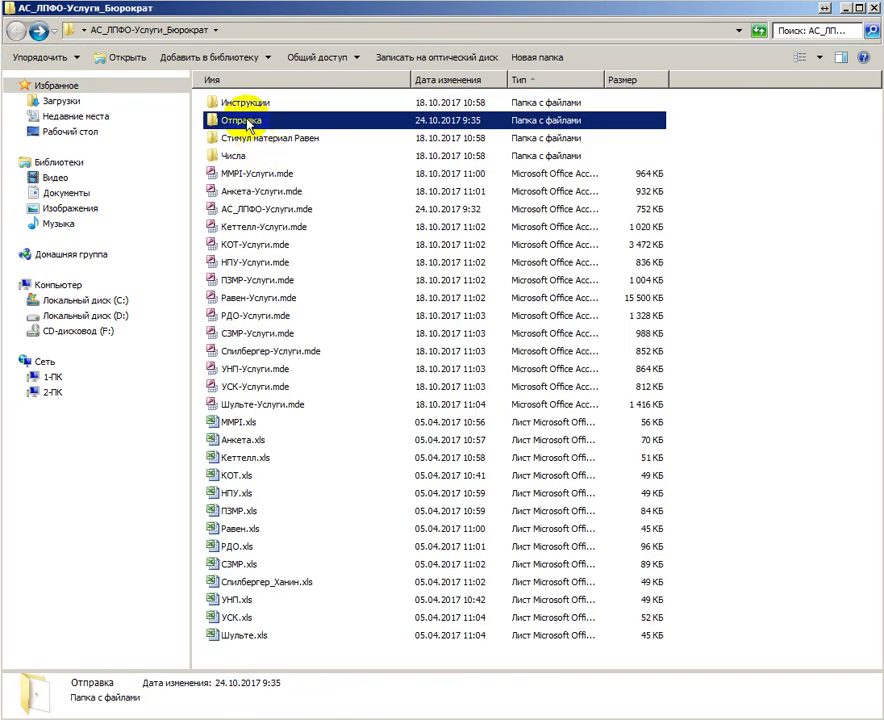
{"action": "right_click", "coordinate": [249, 124]}
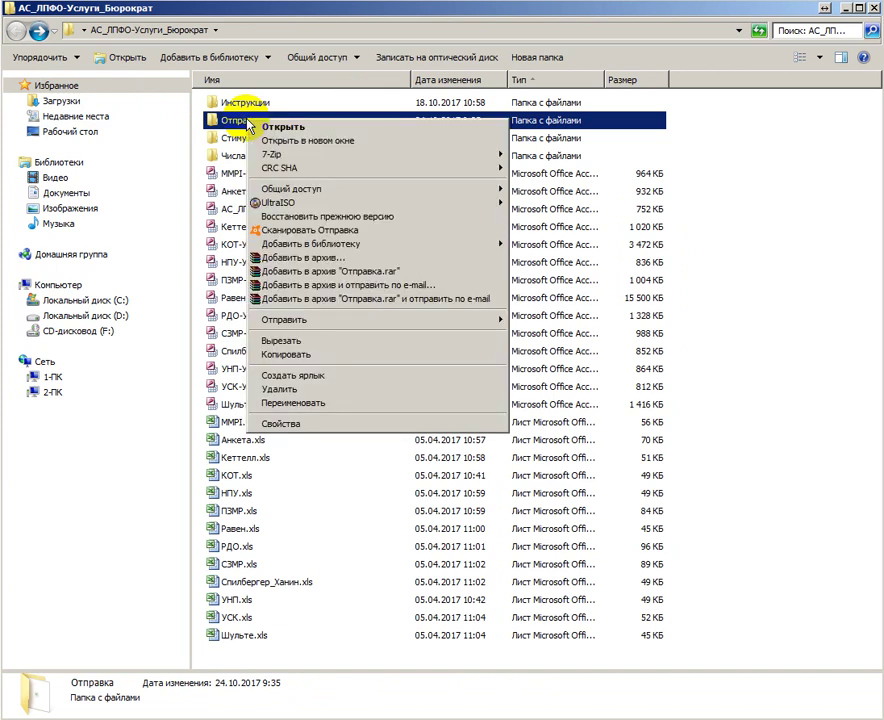
{"action": "left_click", "coordinate": [307, 262]}
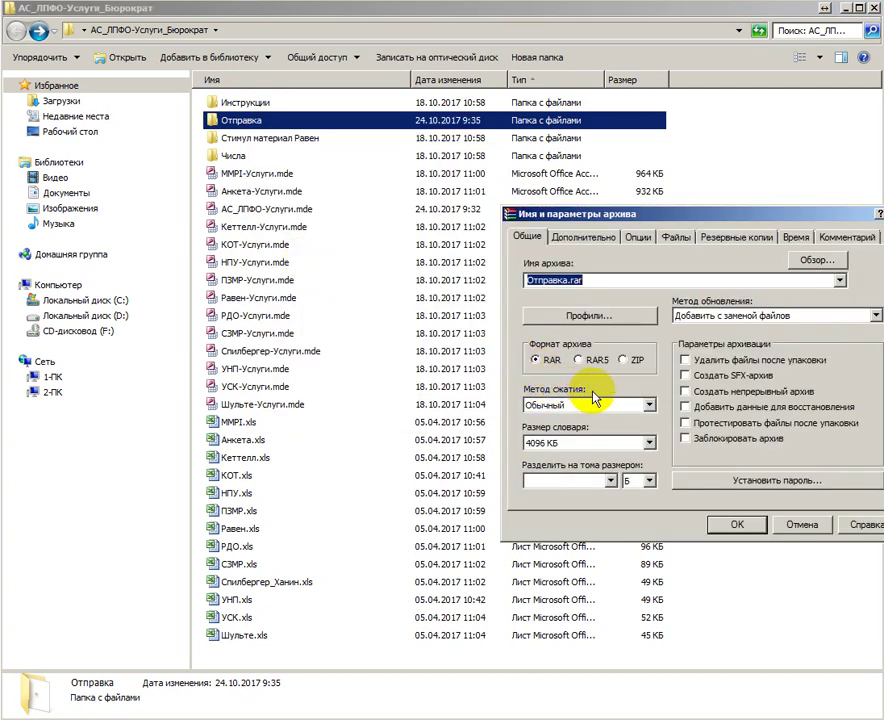
{"action": "left_click", "coordinate": [648, 404]}
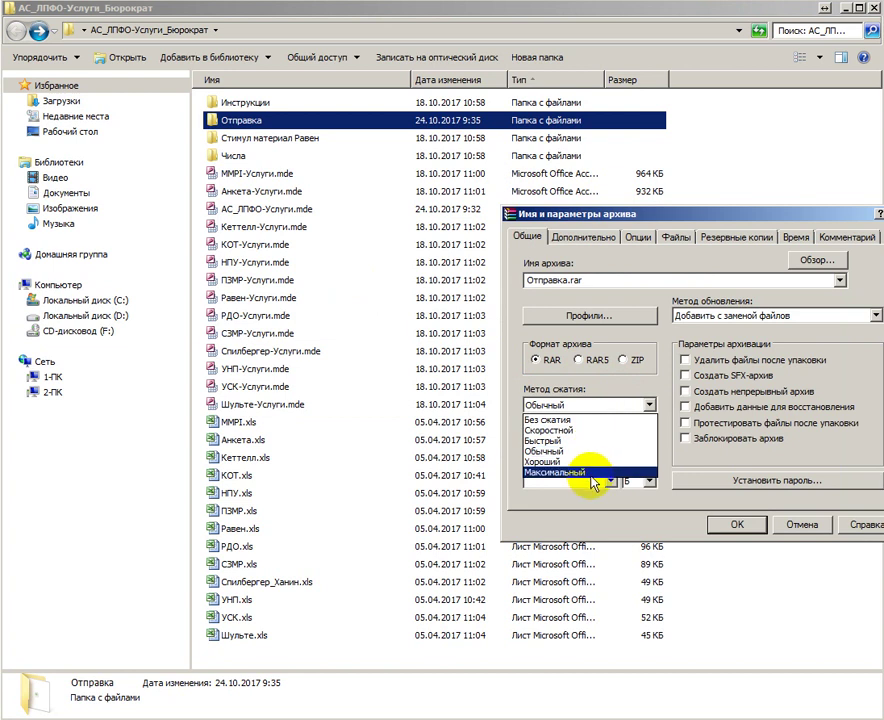
{"action": "left_click", "coordinate": [594, 477]}
{"action": "left_click", "coordinate": [722, 523]}
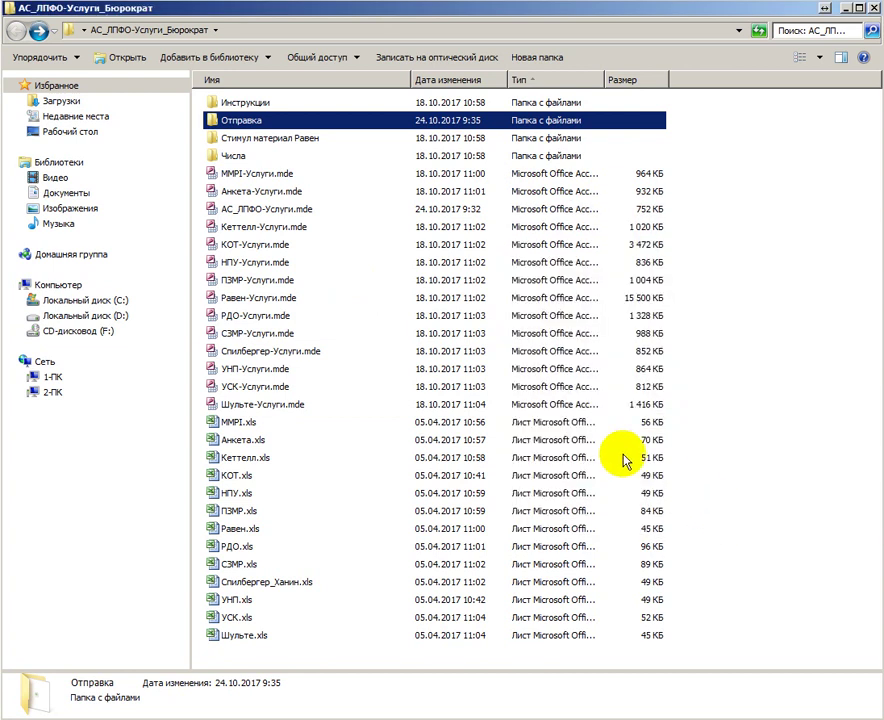
- Compare the Отправка.rar archive with the Отправка folder and the .bvn file inside it
{"action": "left_click", "coordinate": [240, 424]}
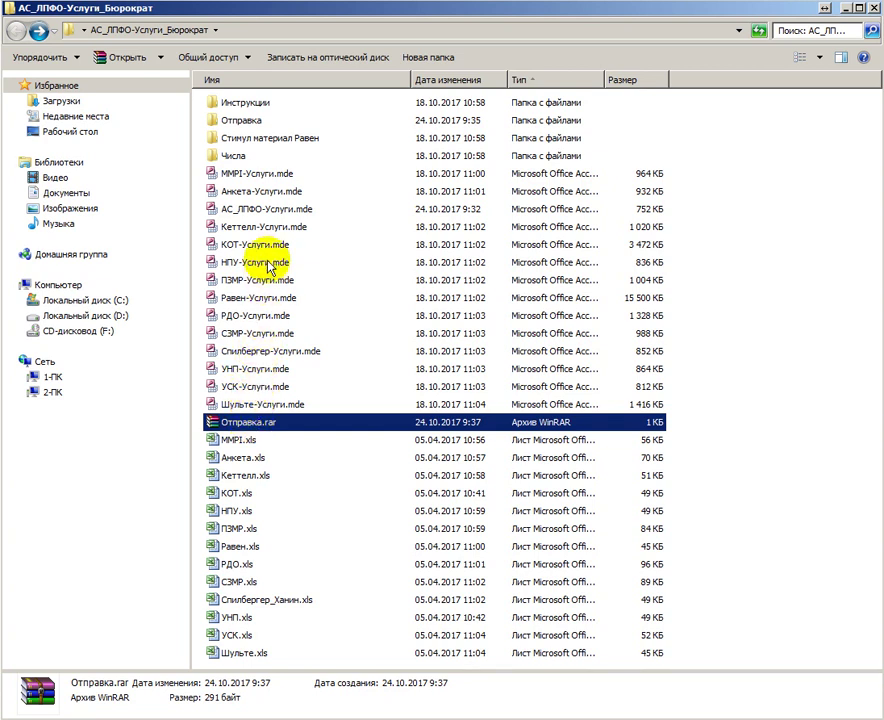
{"action": "left_click", "coordinate": [252, 124]}
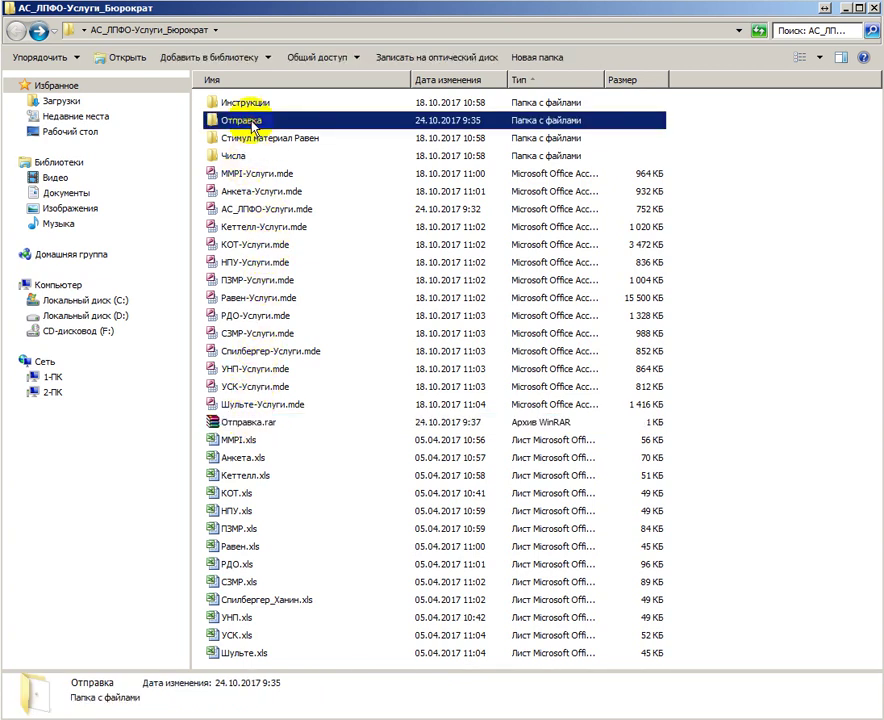
{"action": "left_click", "coordinate": [264, 425]}
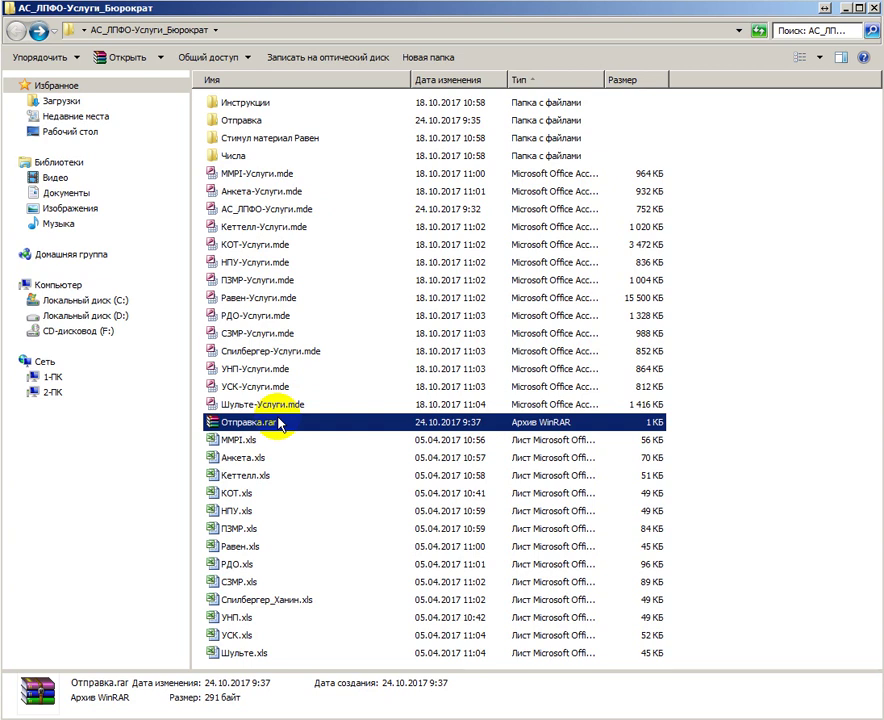
{"action": "double_click", "coordinate": [252, 122]}
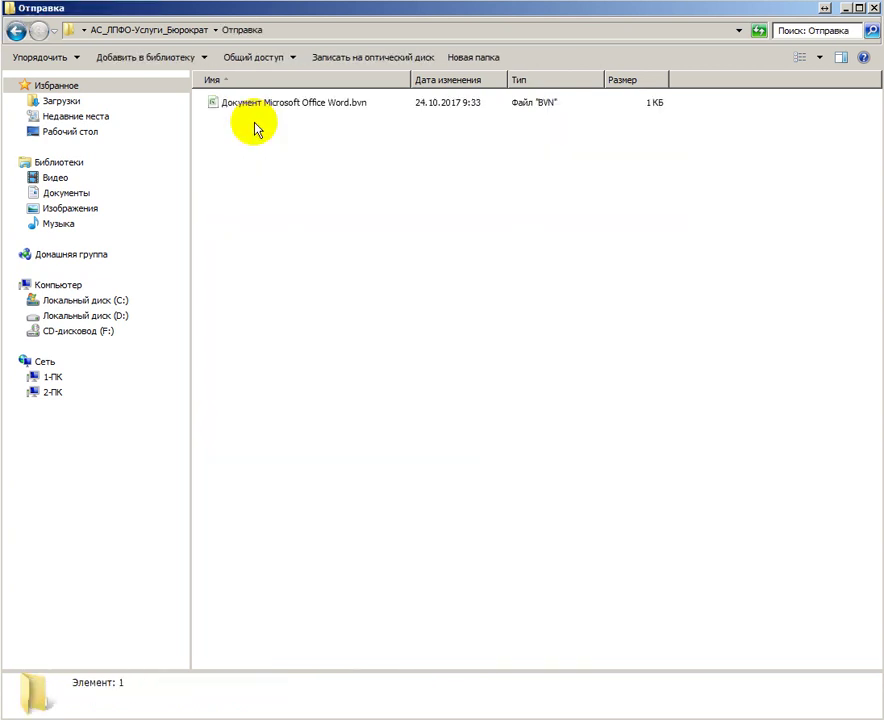
{"action": "left_click", "coordinate": [268, 106]}
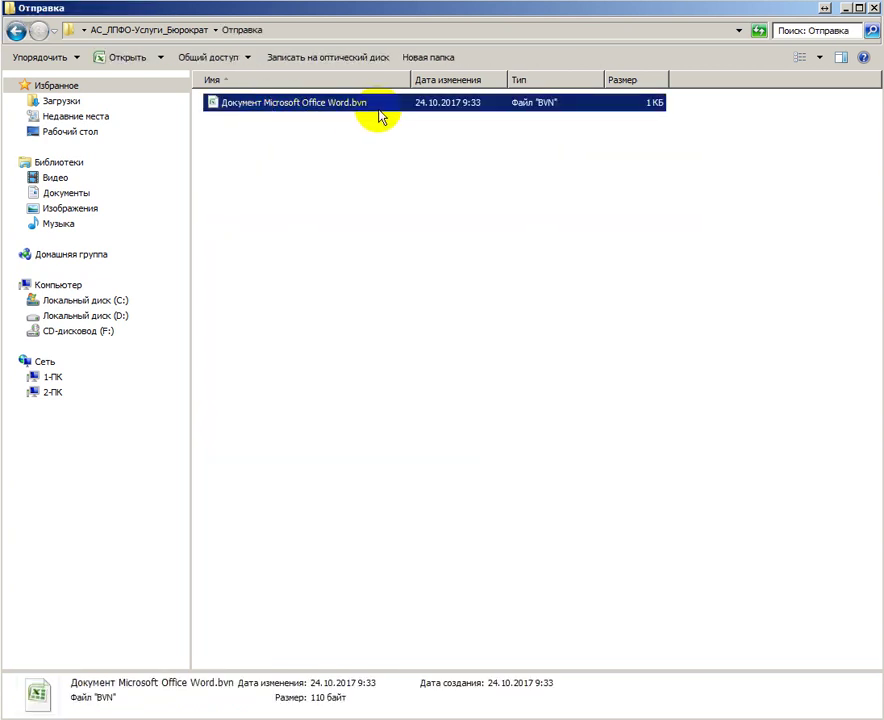
{"action": "left_click", "coordinate": [18, 32]}
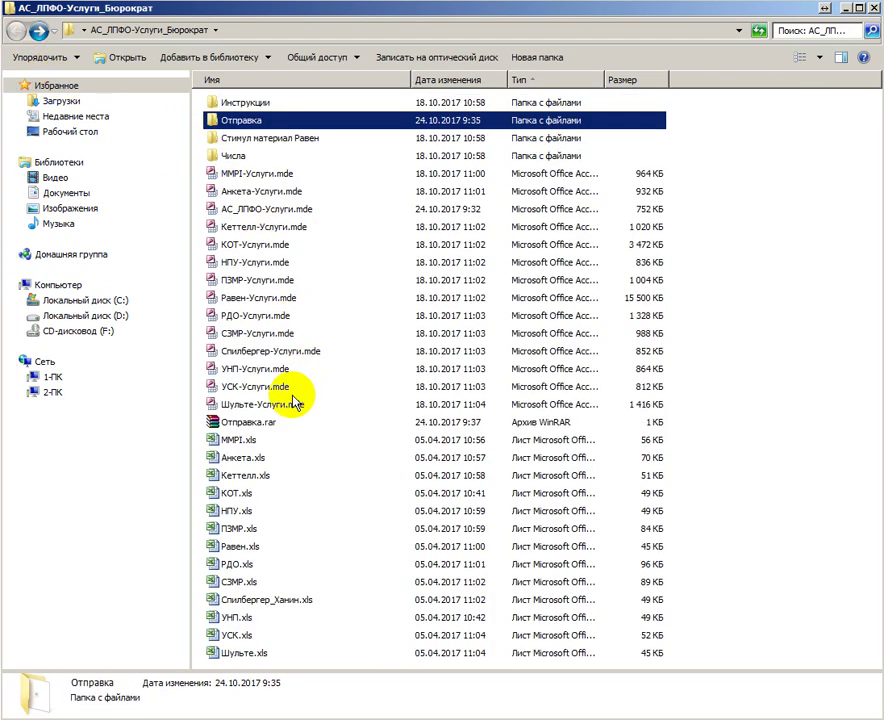
{"action": "left_click", "coordinate": [262, 428]}
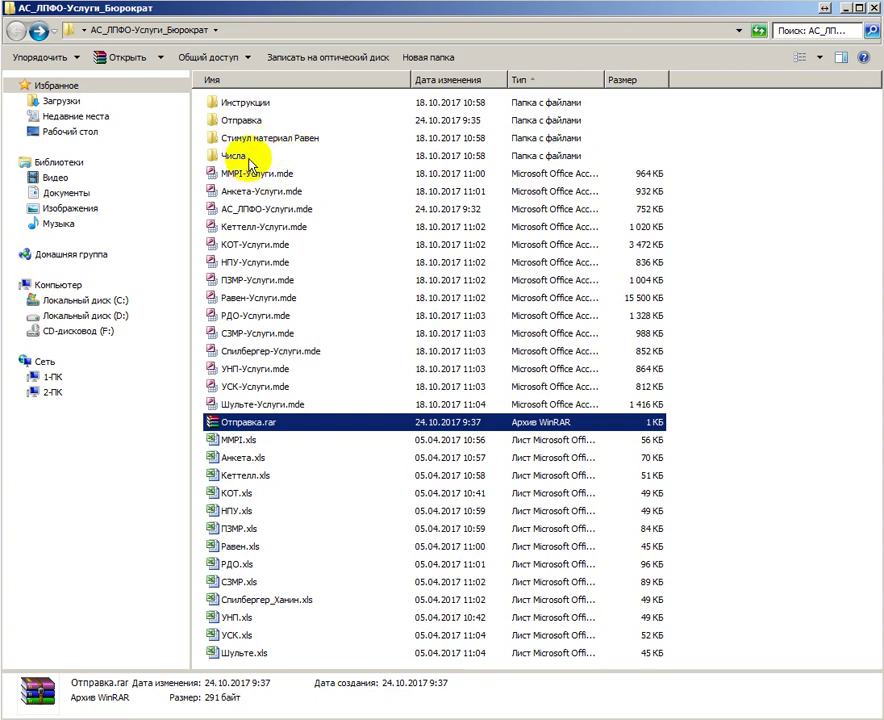
- Go through the main АС_ЛПФО-Услуги.mde program, the Отправка folder and the individual test .mde files between Кеттелл-Услуги and Спилбергер-Услуги
{"action": "left_click", "coordinate": [244, 212]}
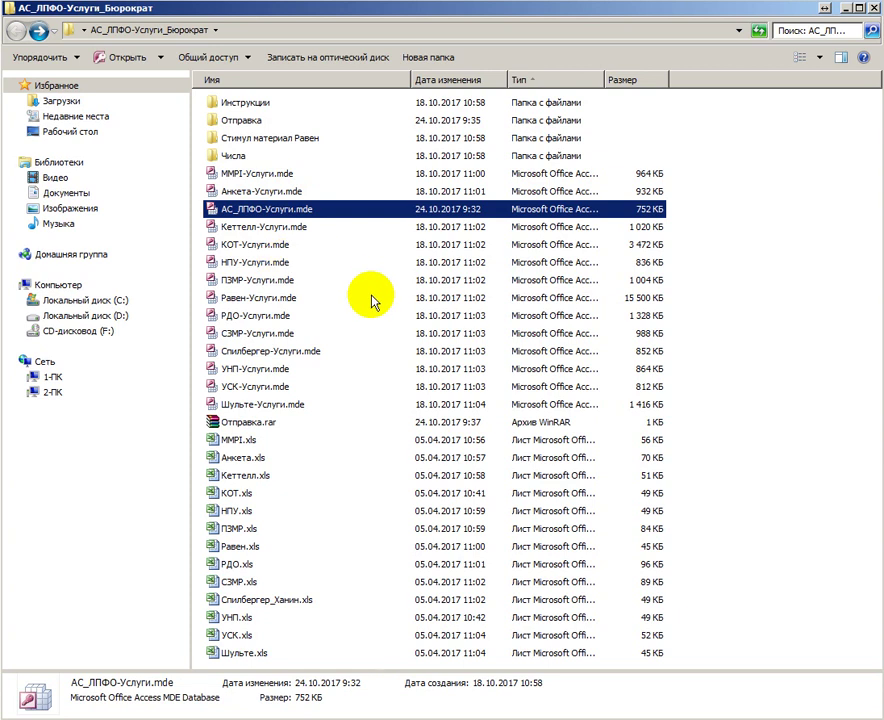
{"action": "left_click", "coordinate": [270, 205]}
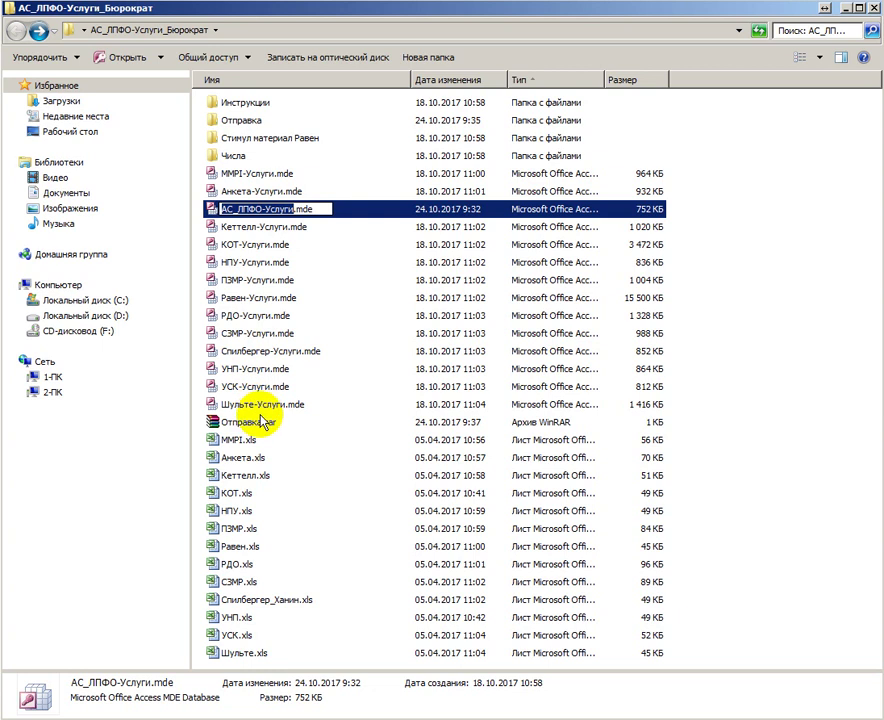
{"action": "left_click", "coordinate": [245, 124]}
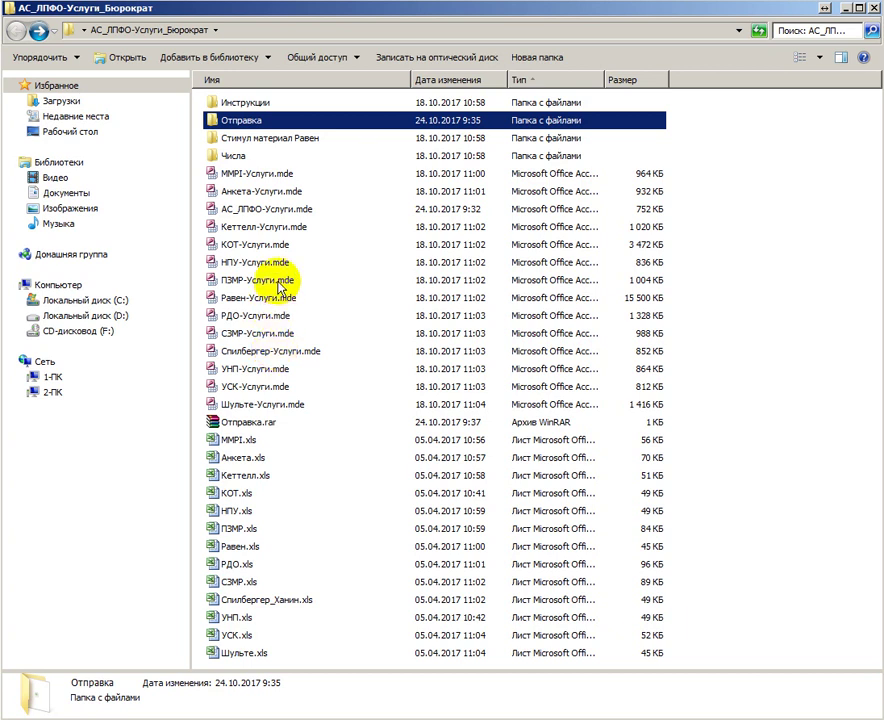
{"action": "left_click", "coordinate": [230, 262]}
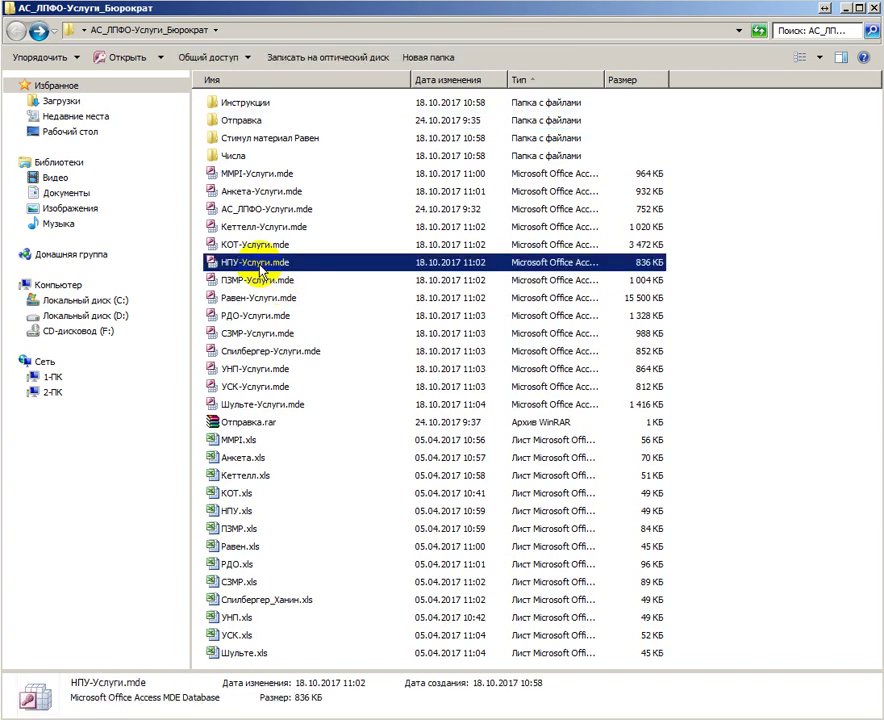
{"action": "left_click", "coordinate": [240, 282]}
{"action": "left_click", "coordinate": [253, 300]}
{"action": "left_click", "coordinate": [245, 244]}
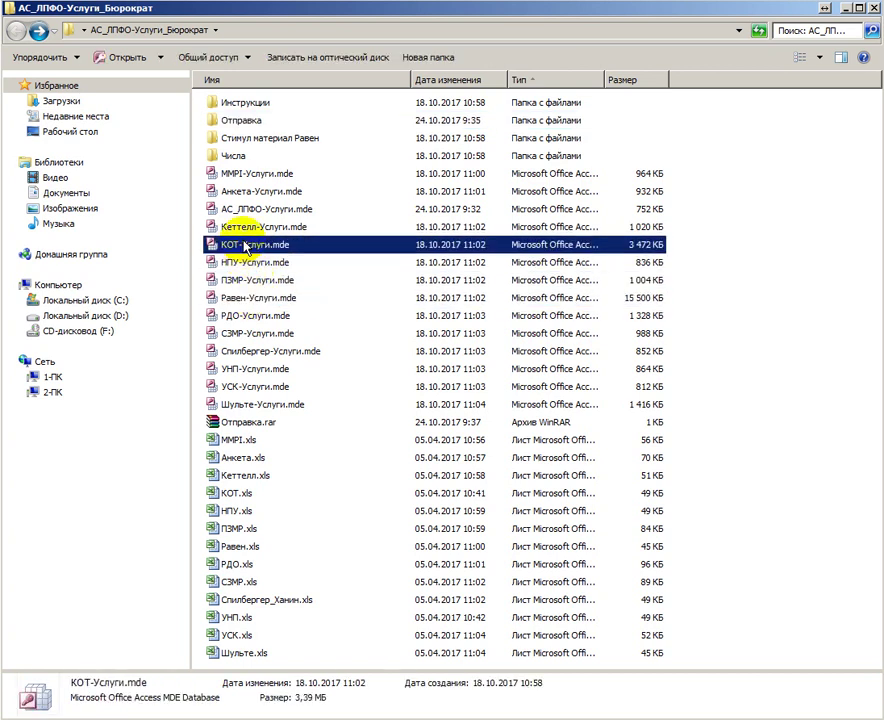
{"action": "left_click", "coordinate": [258, 228]}
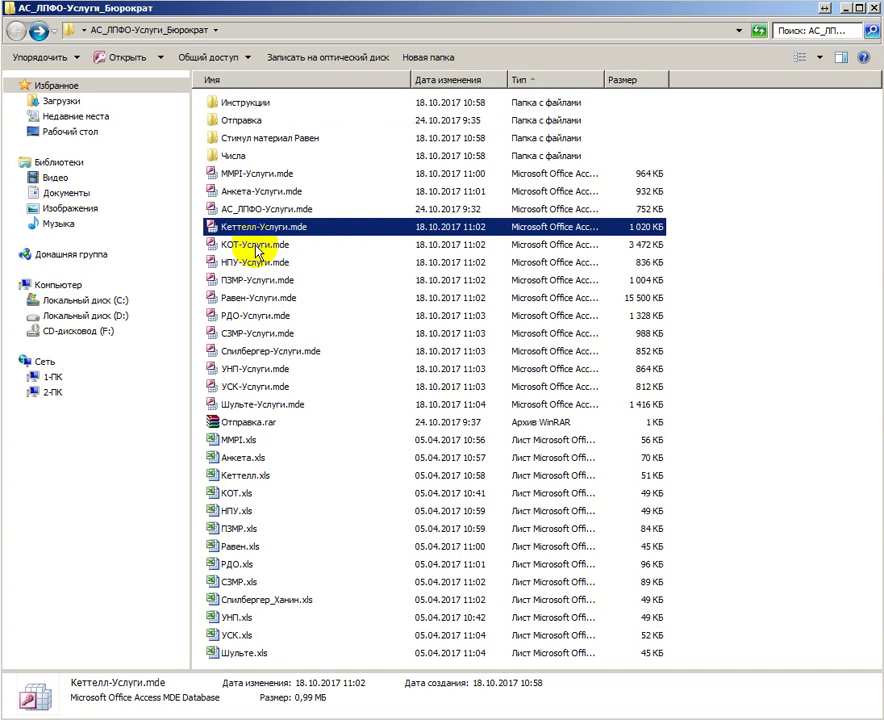
{"action": "left_click", "coordinate": [255, 248]}
{"action": "left_click", "coordinate": [250, 265]}
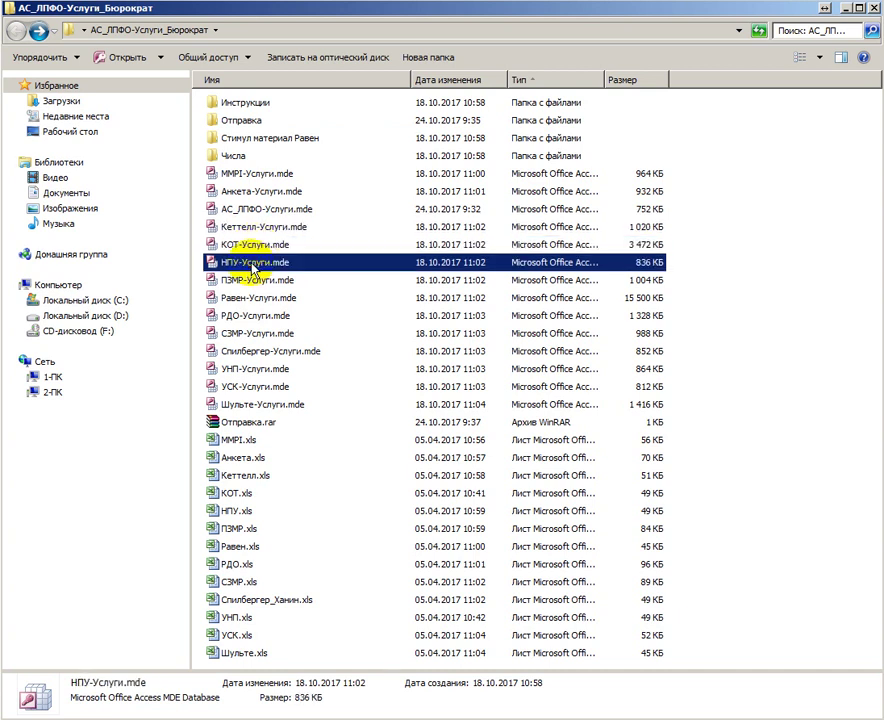
{"action": "left_click", "coordinate": [251, 282]}
{"action": "left_click", "coordinate": [232, 300]}
{"action": "left_click", "coordinate": [236, 318]}
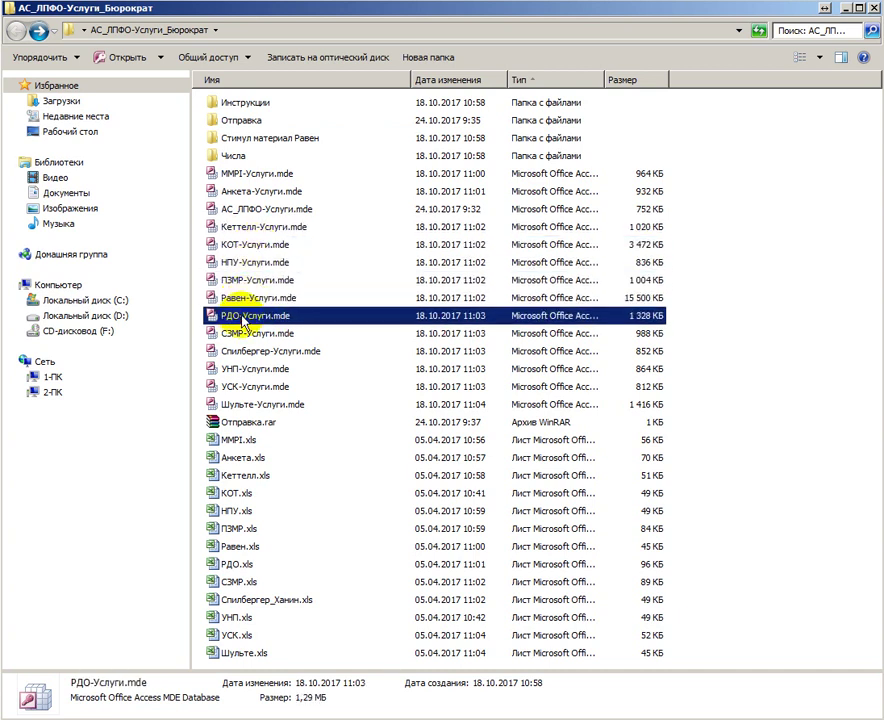
{"action": "left_click", "coordinate": [240, 336]}
{"action": "left_click", "coordinate": [246, 352]}
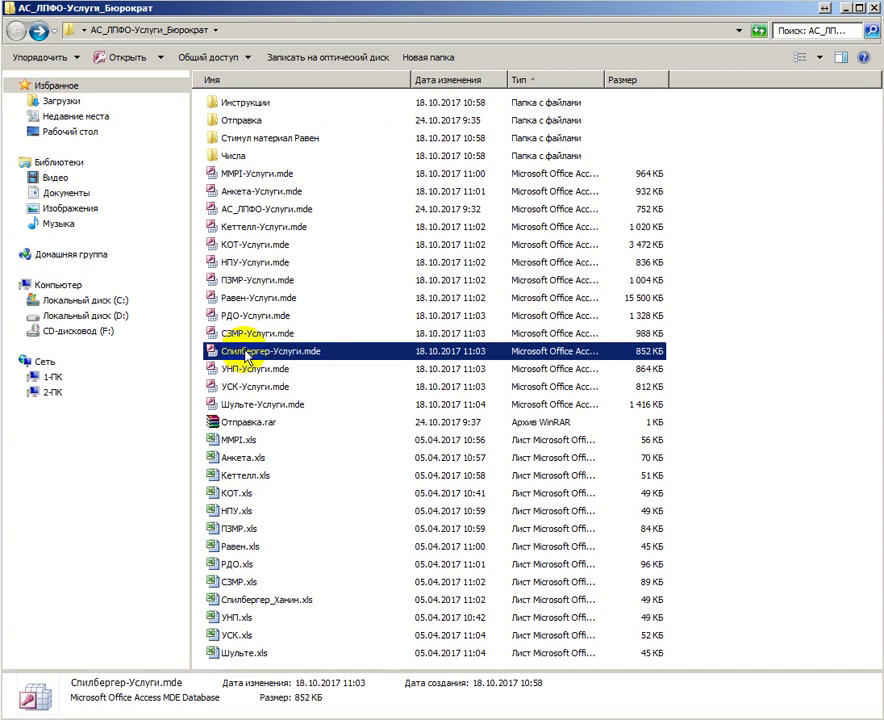